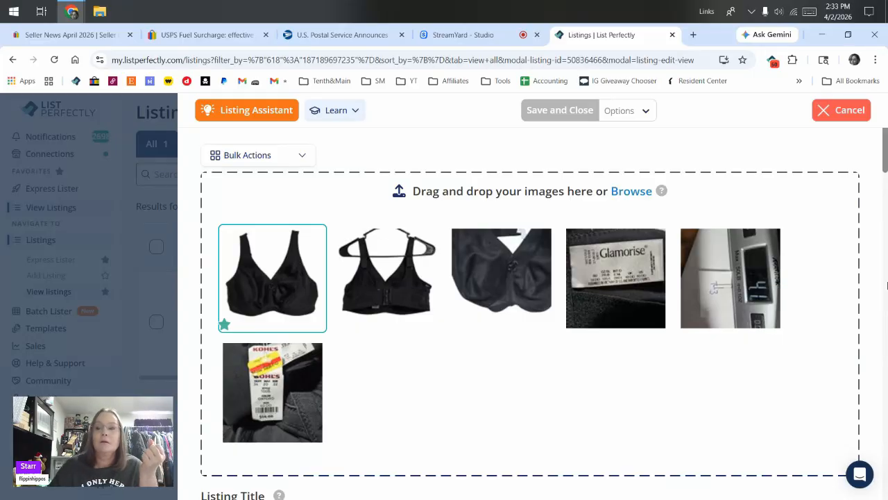
# - Cancel out of the open listing editor and reopen the Glamorise Black Magic Lift bra listing for editing
pyautogui.click(844, 114)
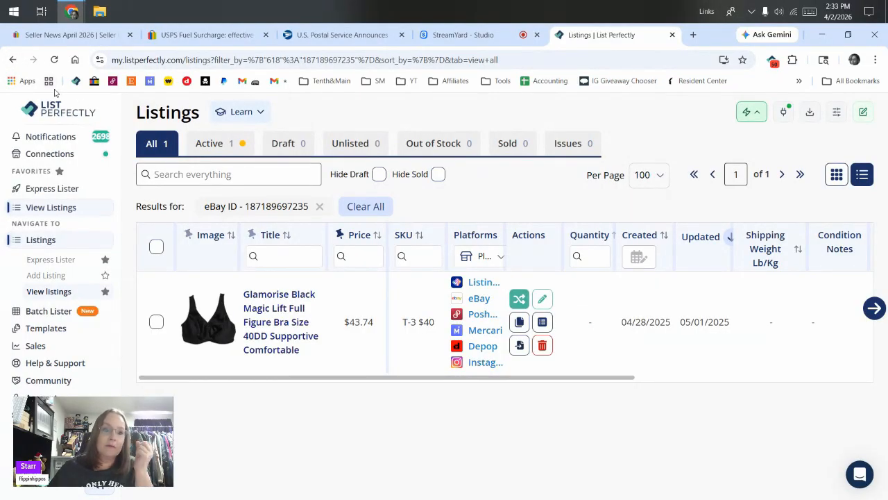
pyautogui.click(542, 298)
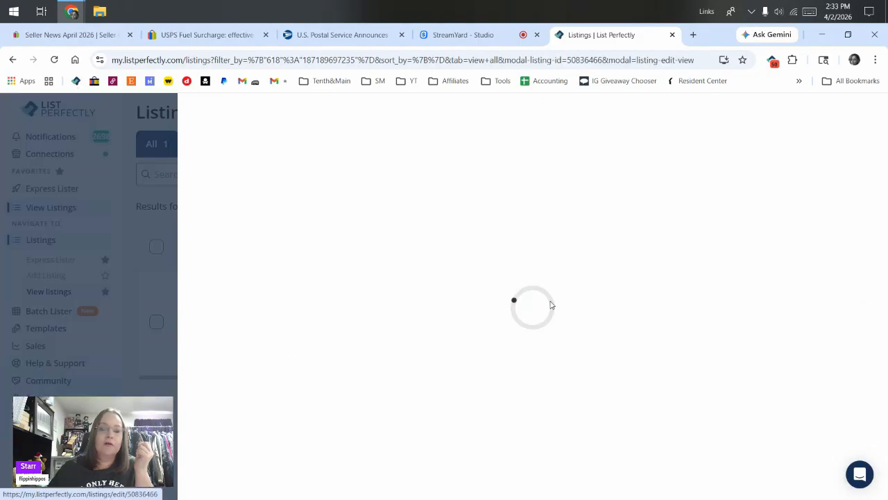
pyautogui.scroll(-1, 491, 286)
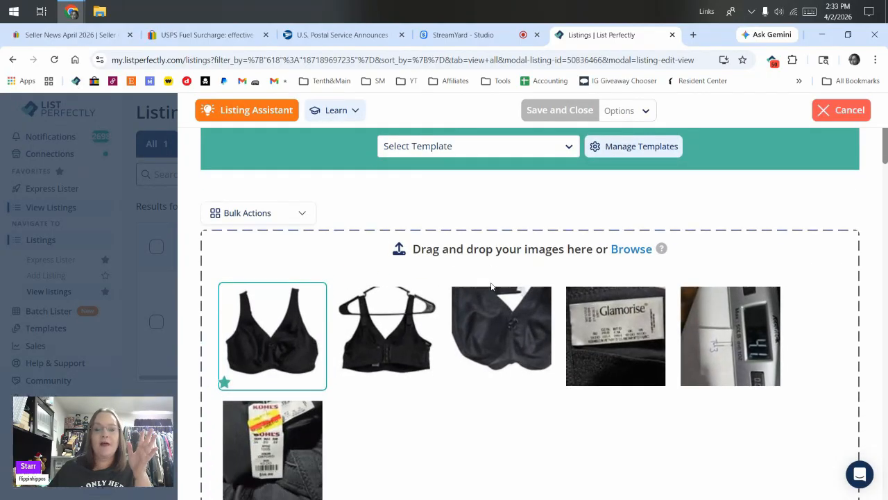
pyautogui.scroll(-1, 491, 286)
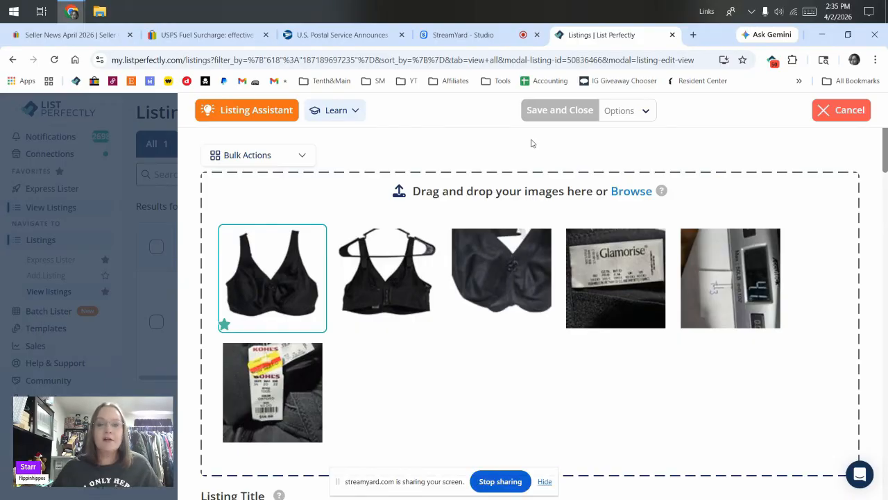
pyautogui.scroll(-1, 531, 143)
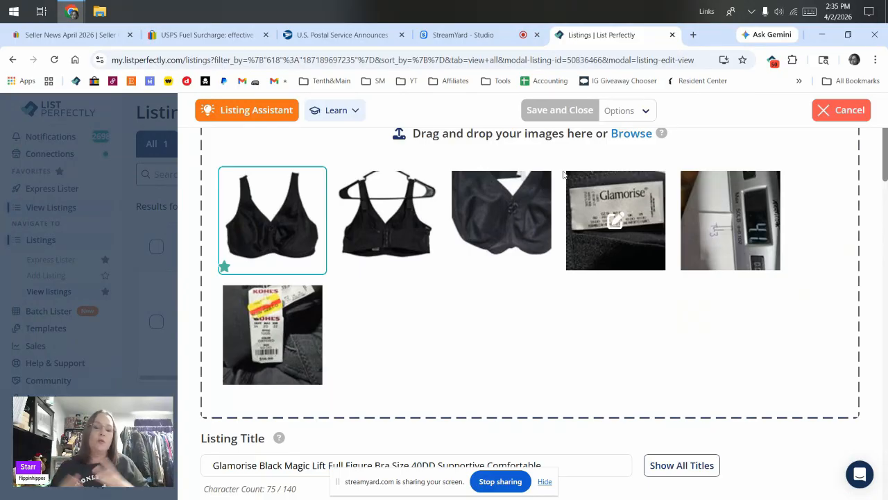
pyautogui.scroll(2, 523, 291)
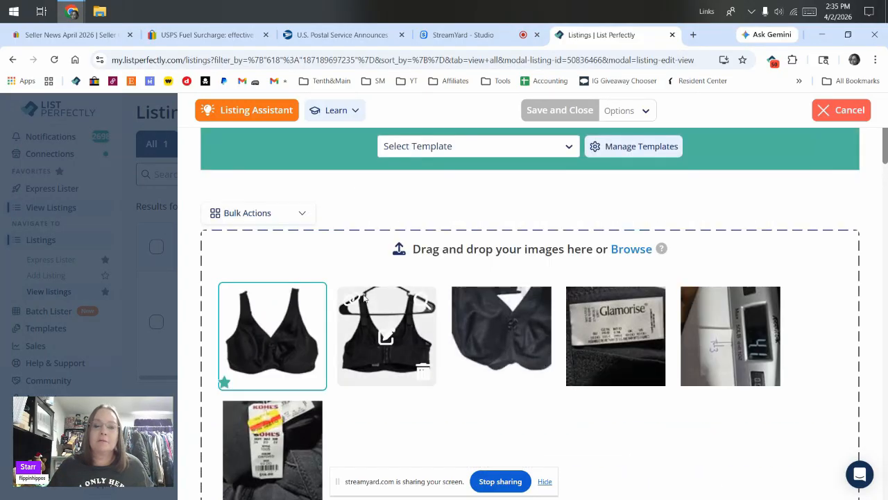
# - Mark the shipping scale photo as Catalog Only to exclude it from crosslisting
pyautogui.click(276, 215)
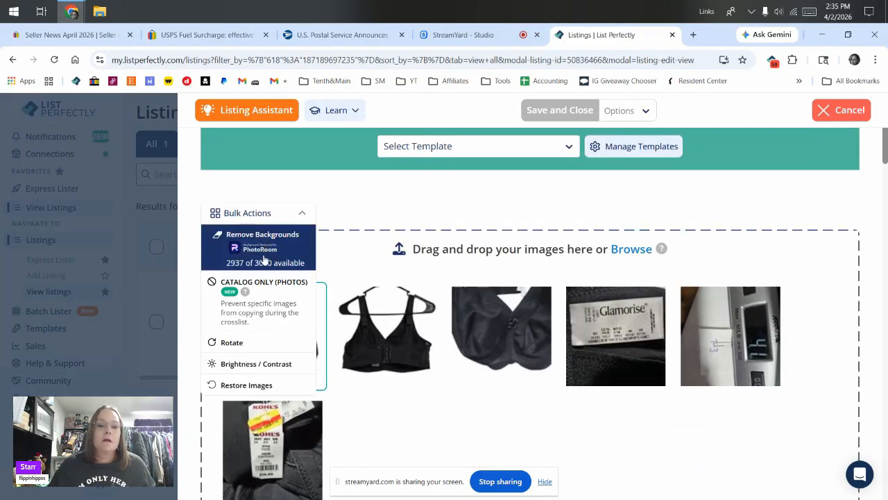
pyautogui.click(264, 292)
pyautogui.click(698, 349)
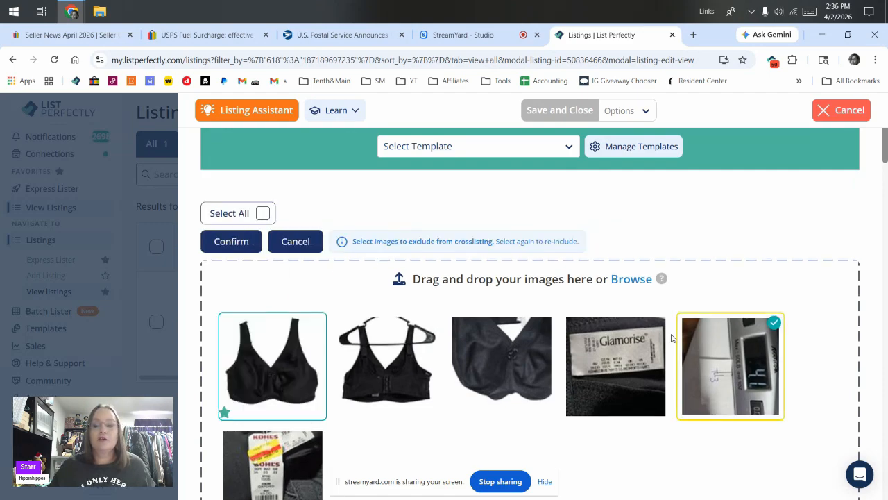
pyautogui.click(230, 241)
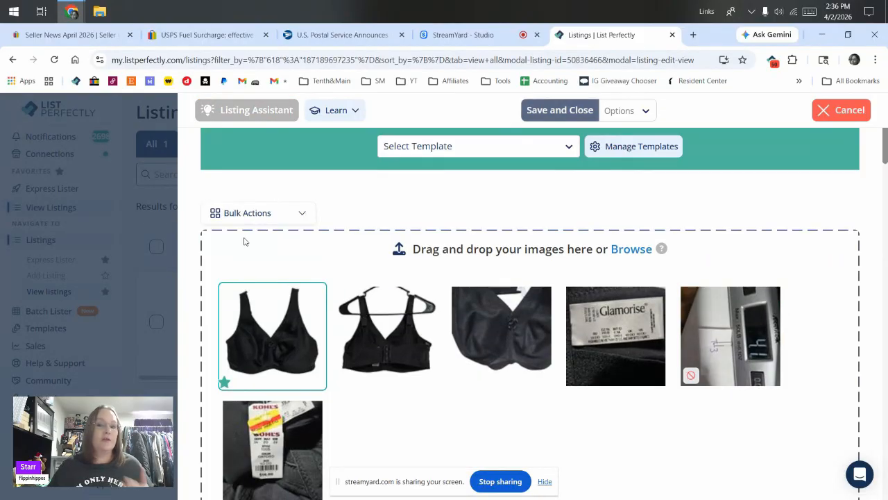
pyautogui.moveTo(691, 381)
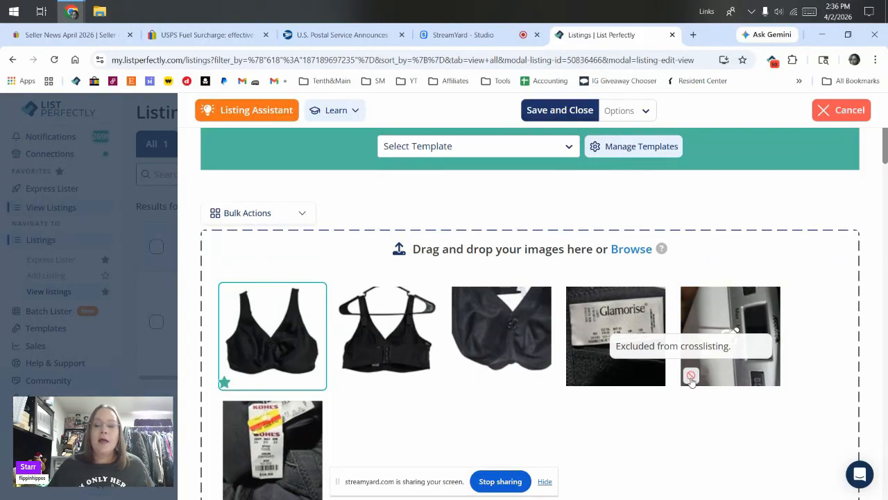
# - View the scale photo at full size in its own browser tab and close that tab
pyautogui.moveTo(740, 336)
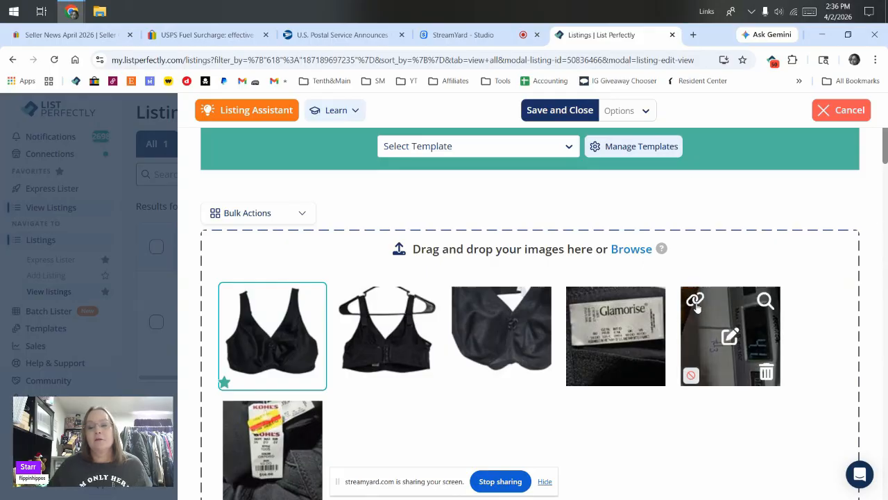
pyautogui.click(696, 304)
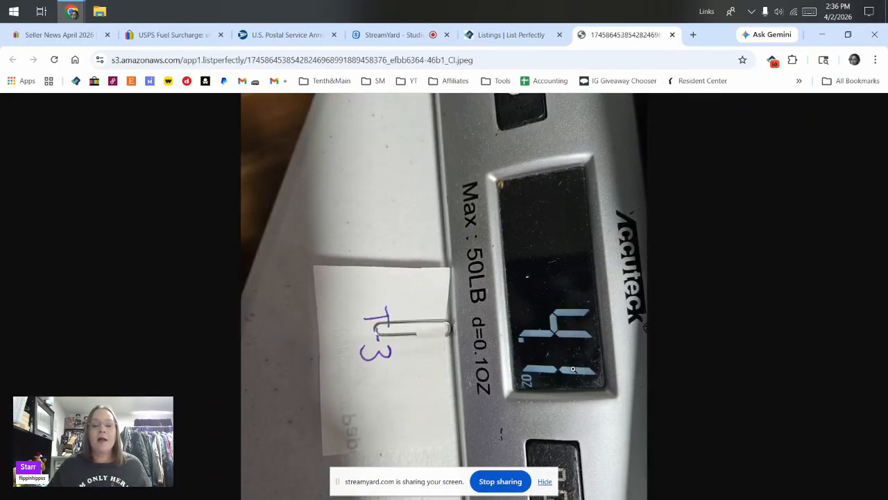
pyautogui.click(672, 34)
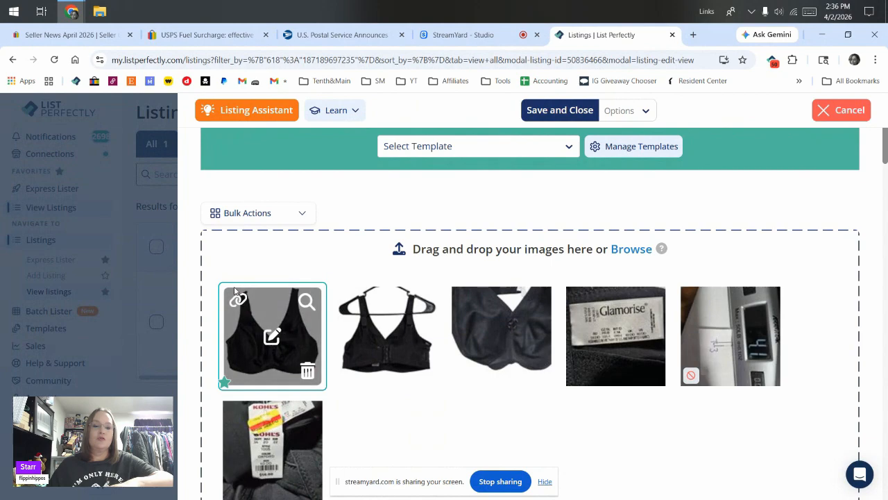
pyautogui.click(274, 216)
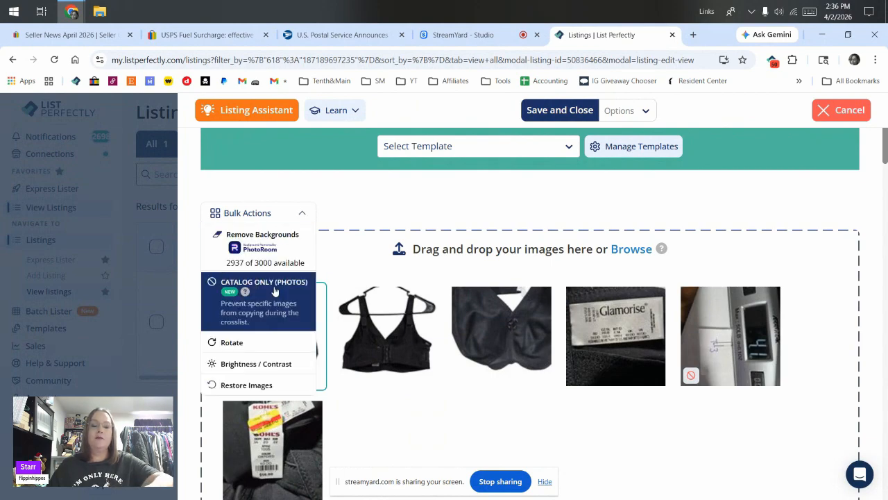
pyautogui.click(701, 440)
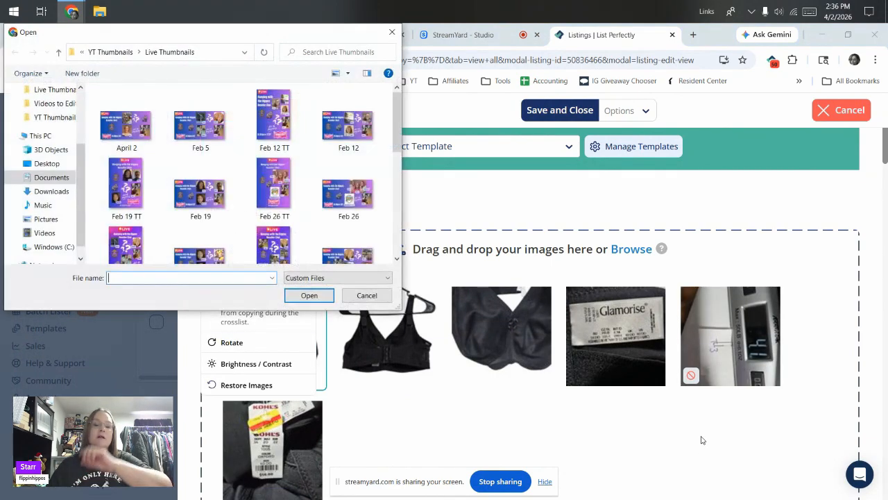
pyautogui.click(393, 32)
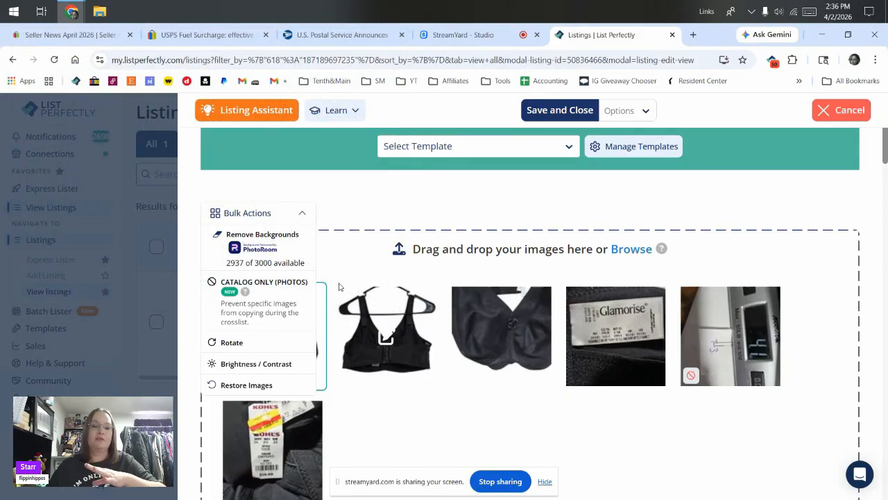
pyautogui.click(302, 213)
# - Swap the first two listing photos and move the front view back to the main image position
pyautogui.scroll(-3, 302, 221)
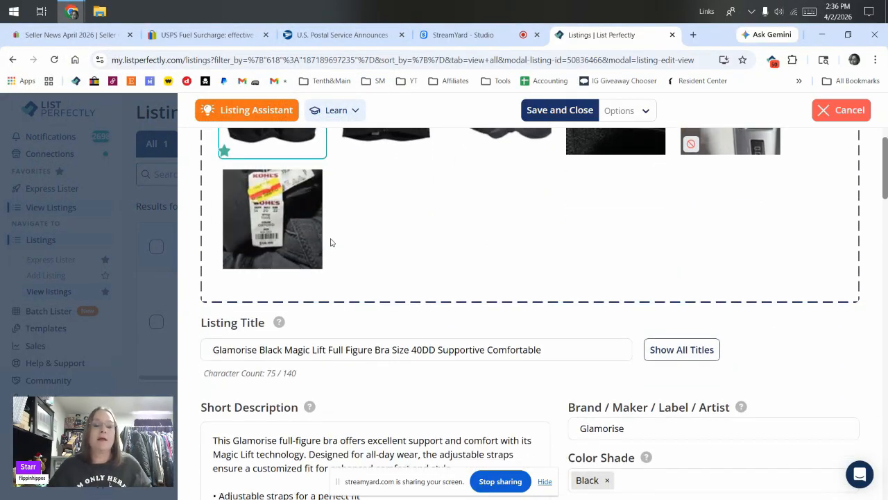
pyautogui.scroll(2, 328, 242)
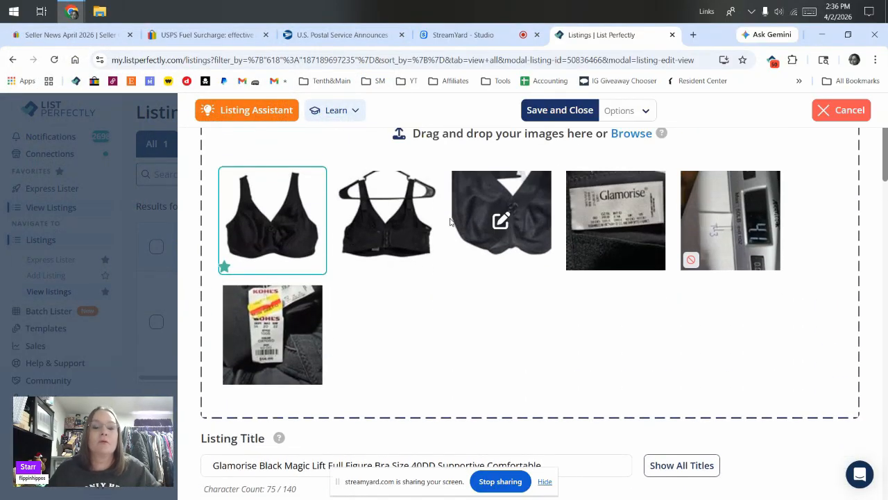
pyautogui.click(294, 242)
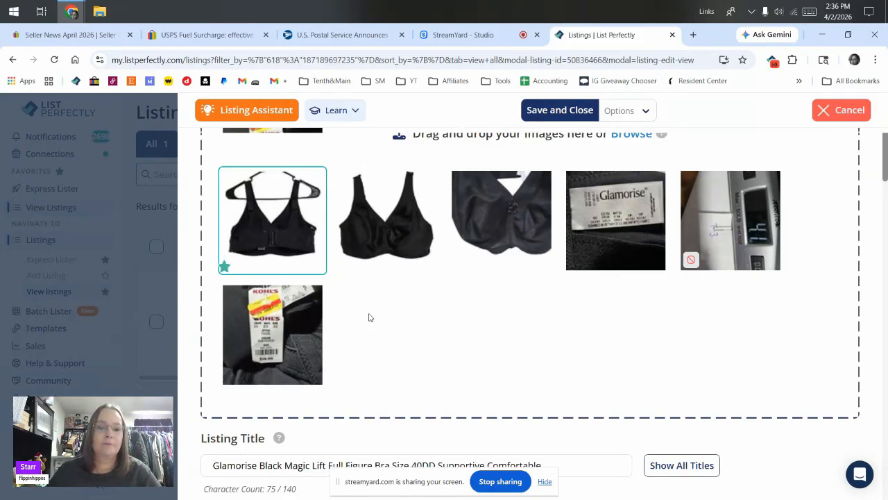
pyautogui.moveTo(364, 215); pyautogui.dragTo(272, 212)
# - Move "Bra Size 40DD" in the listing title so that it directly follows "Glamorise"
pyautogui.scroll(-3, 358, 296)
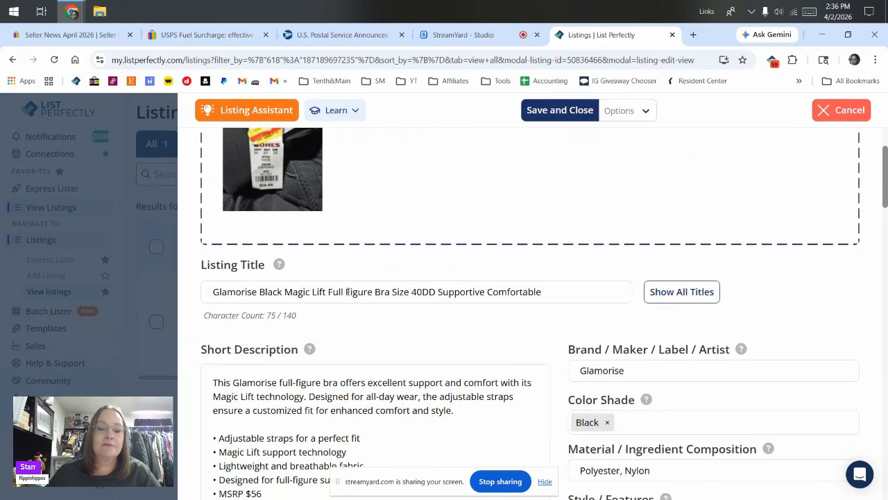
pyautogui.moveTo(392, 292); pyautogui.dragTo(438, 280)
pyautogui.moveTo(375, 292); pyautogui.dragTo(439, 286)
pyautogui.hotkey('ctrl', 'c')
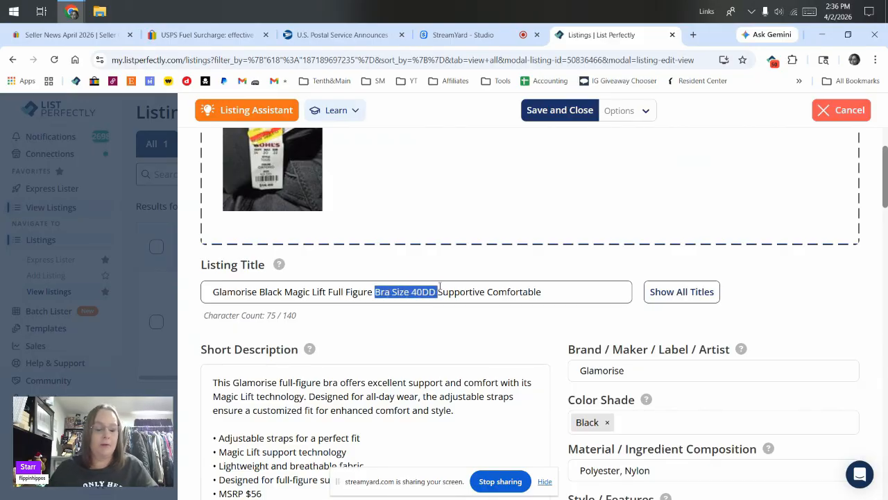
pyautogui.press('BackSpace')
pyautogui.hotkey('ctrl', 'v')
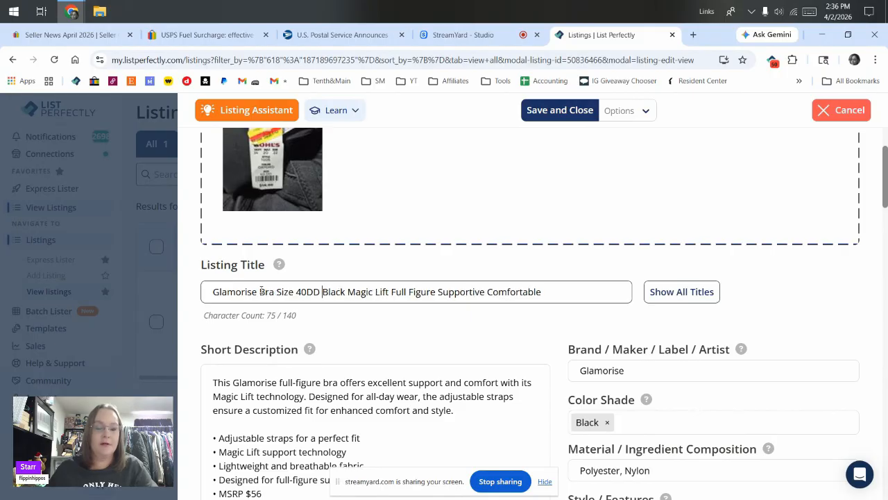
# - Delete the sentence about all-day wear and adjustable straps from the short description's opening paragraph
pyautogui.scroll(-2, 338, 325)
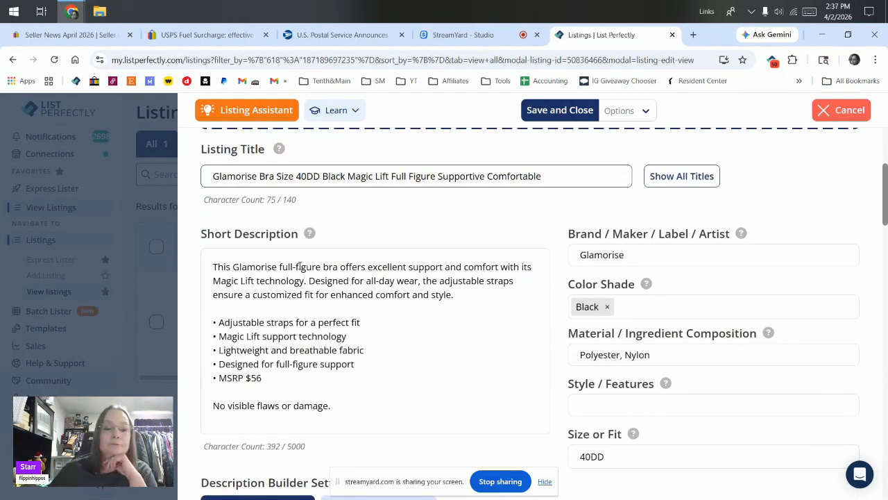
pyautogui.moveTo(309, 280); pyautogui.dragTo(477, 292)
pyautogui.press('BackSpace')
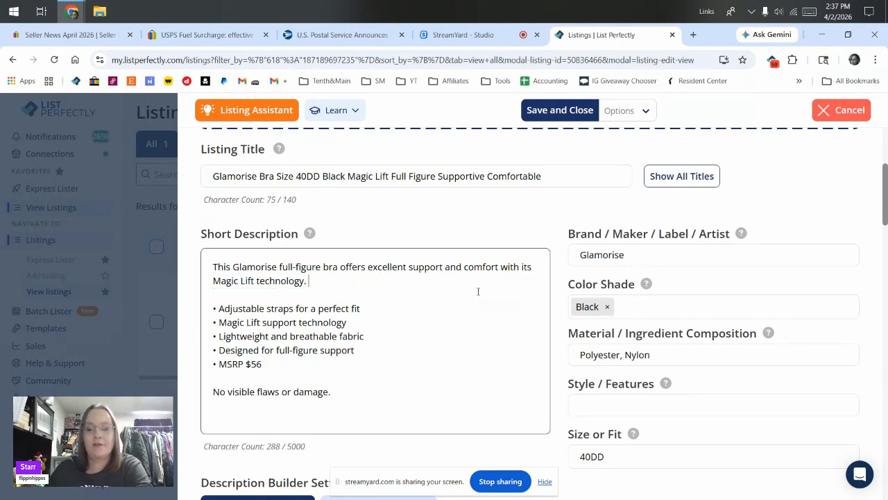
# - Collapse the optional Pro Description section, and save and close the listing
pyautogui.scroll(-10, 478, 291)
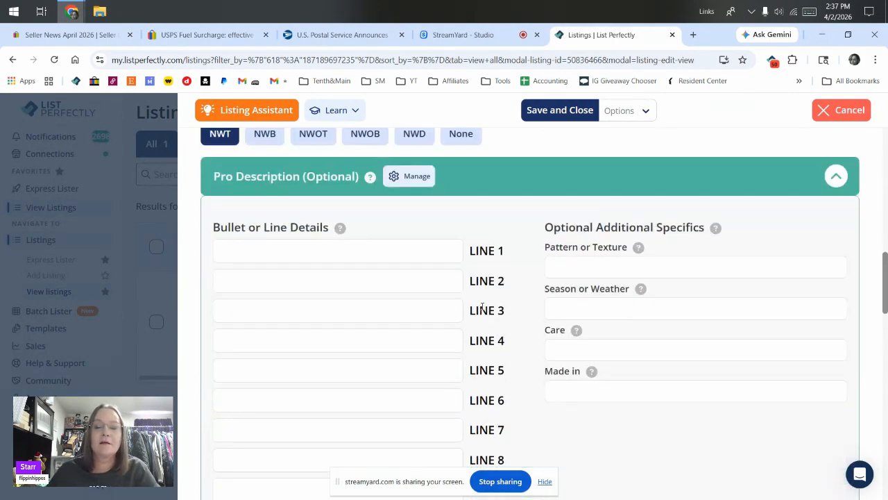
pyautogui.click(836, 175)
pyautogui.scroll(-1, 824, 315)
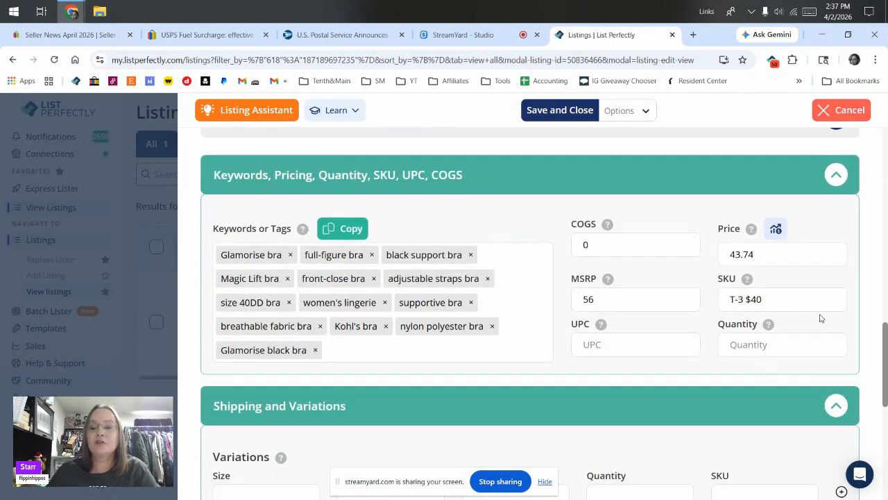
pyautogui.scroll(2, 818, 316)
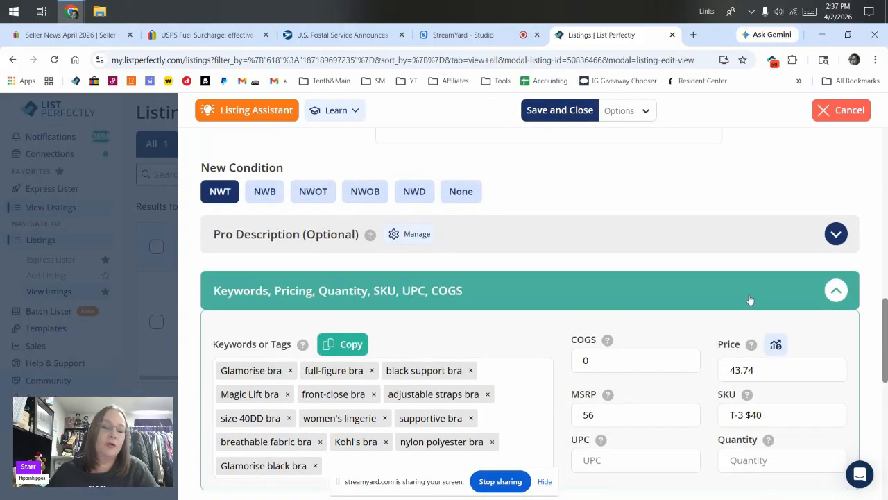
pyautogui.click(573, 113)
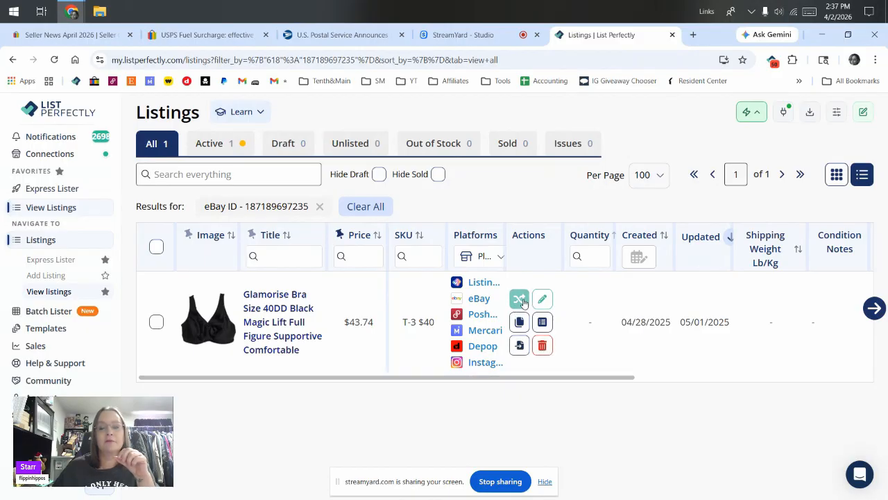
# - Delist and relist the bra listing on eBay only, accepting that the existing listing will be ended
pyautogui.click(522, 301)
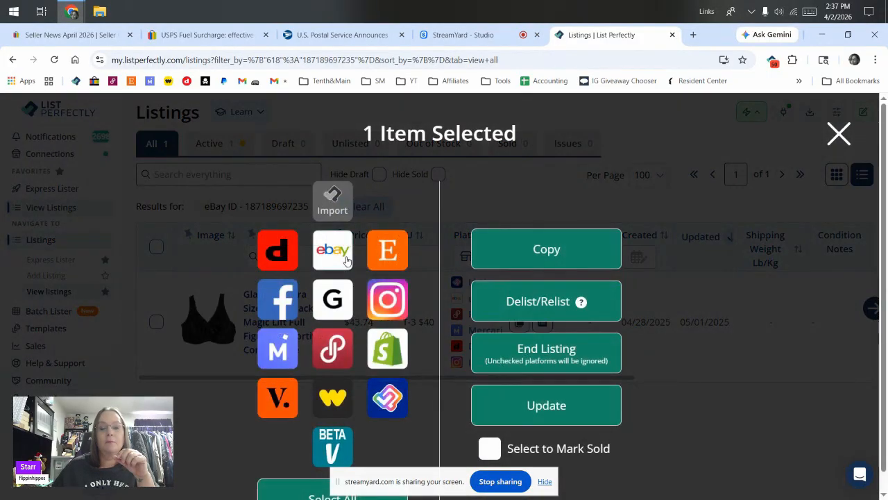
pyautogui.click(347, 259)
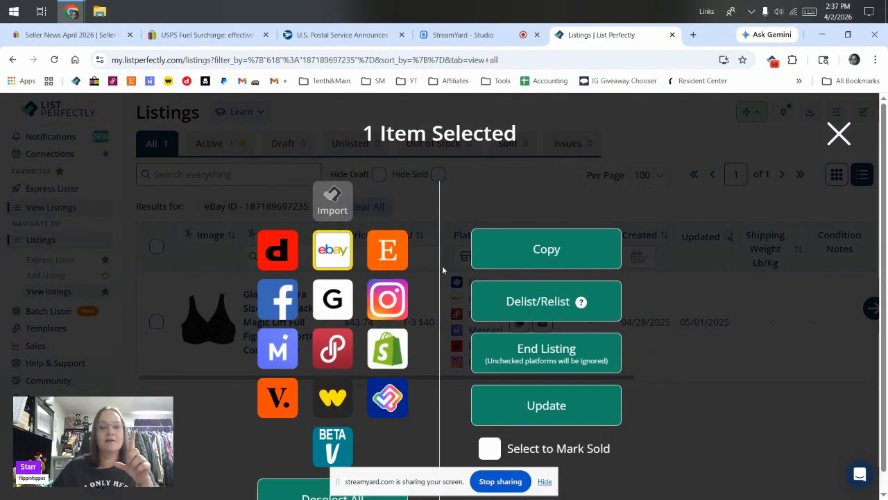
pyautogui.click(518, 302)
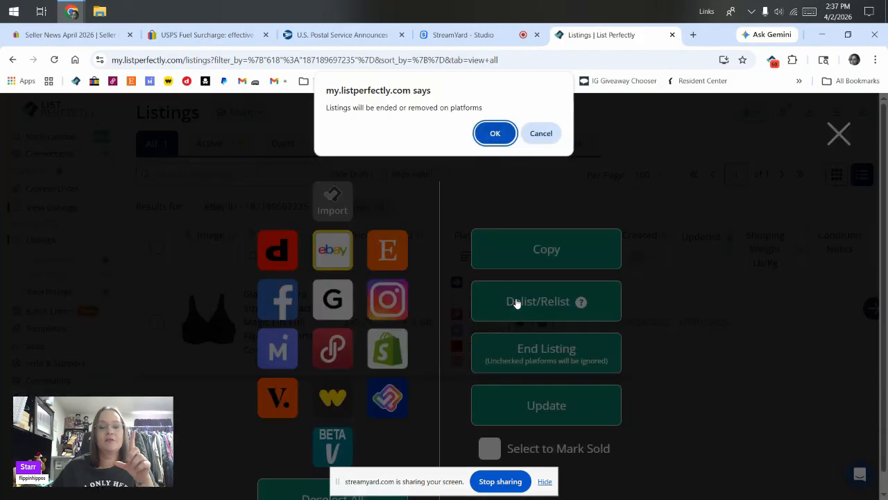
pyautogui.click(495, 133)
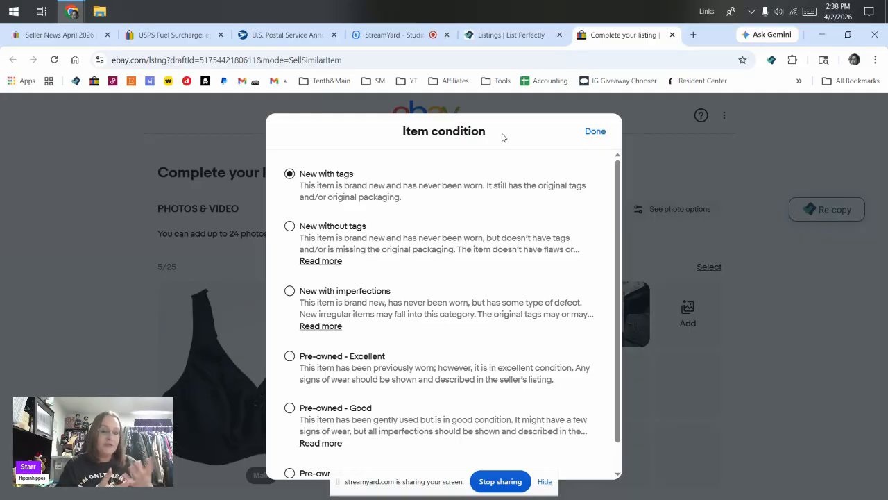
# - Accept New with tags as the item condition, check the eBay form down to its end and publish the listing
pyautogui.click(595, 133)
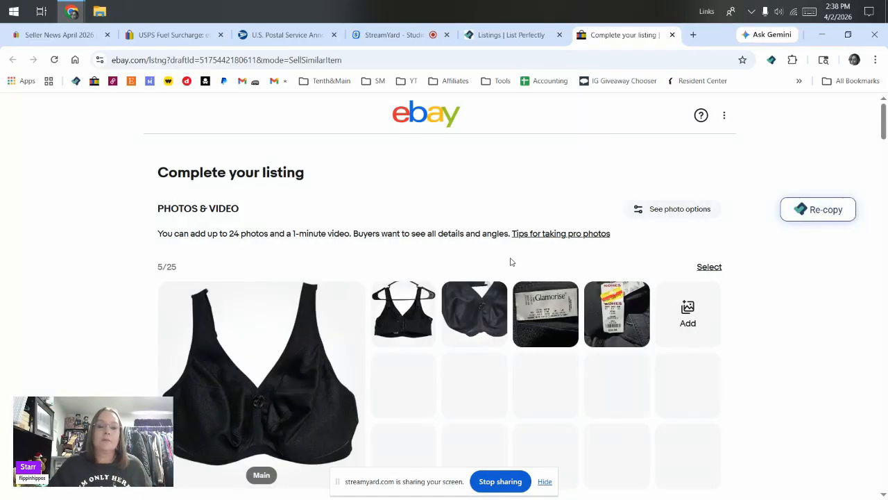
pyautogui.scroll(-3, 508, 264)
pyautogui.scroll(-3, 507, 264)
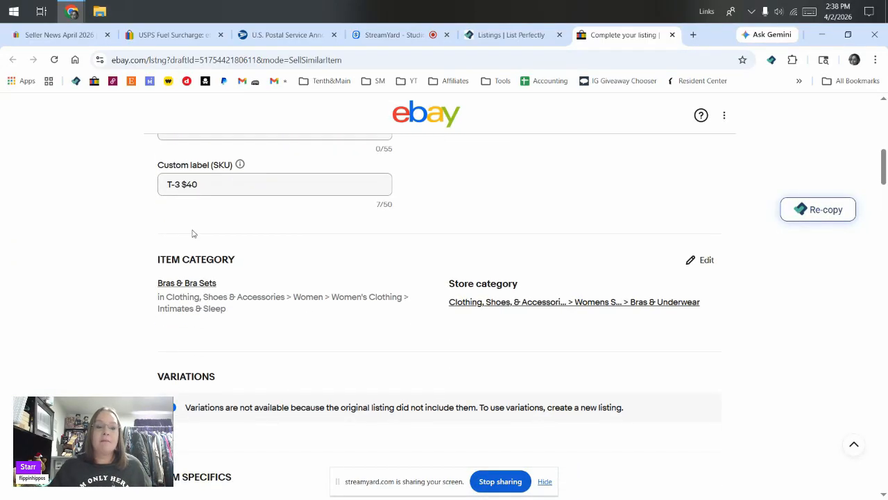
pyautogui.scroll(-2, 208, 278)
pyautogui.scroll(-6, 211, 290)
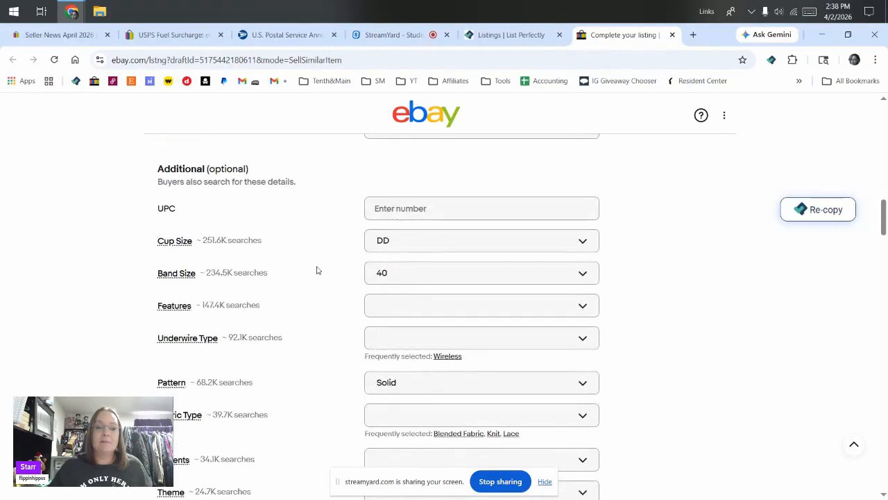
pyautogui.scroll(-2, 410, 306)
pyautogui.scroll(-3, 439, 296)
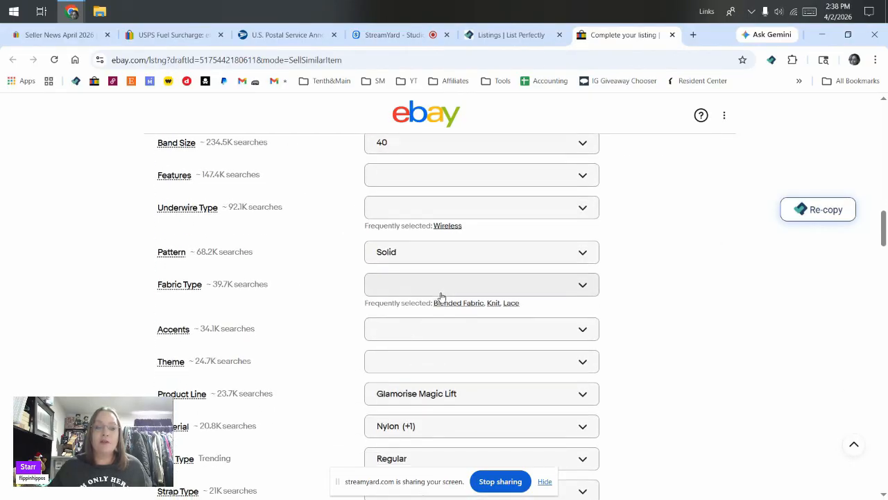
pyautogui.scroll(-12, 441, 297)
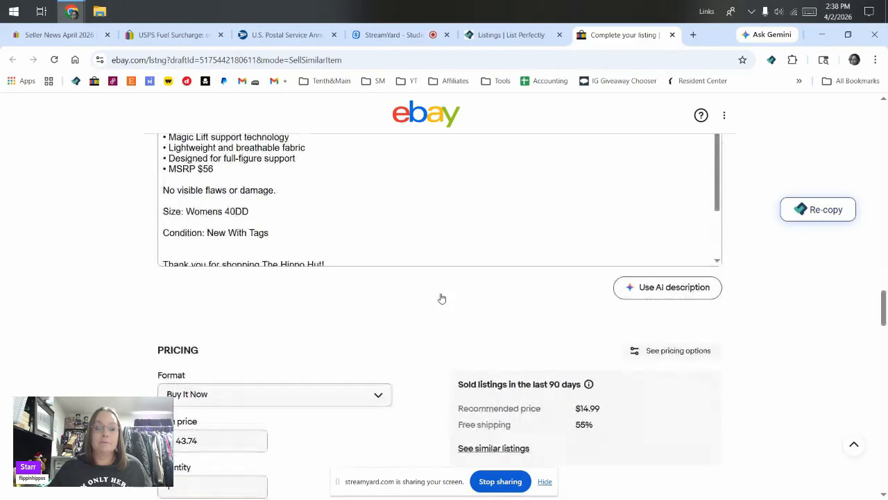
pyautogui.scroll(-4, 441, 297)
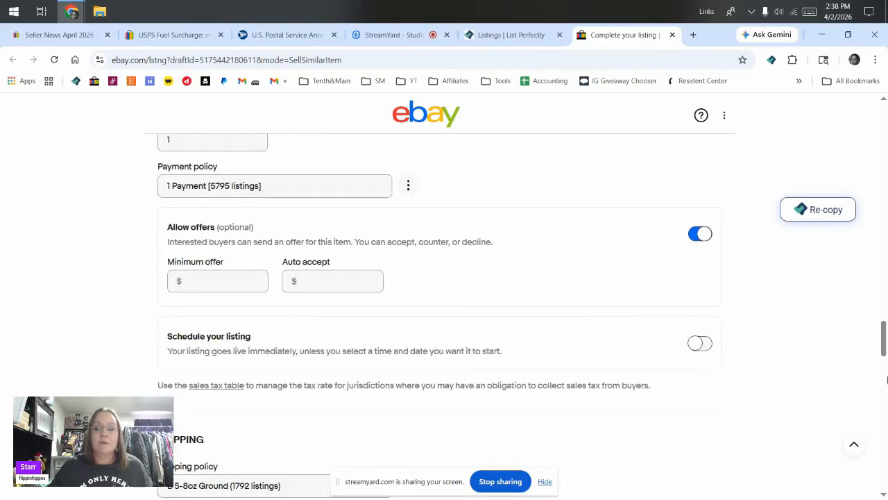
pyautogui.moveTo(884, 335); pyautogui.dragTo(885, 485)
pyautogui.click(484, 267)
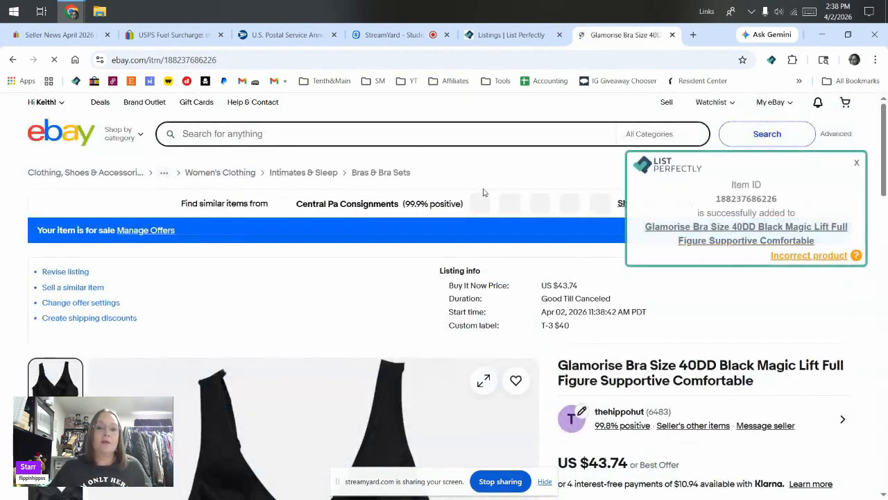
# - Switch to List Perfectly, delist and relist the bra on Poshmark only, accepting that the existing listing ends, and open the Poshmark form
pyautogui.click(494, 34)
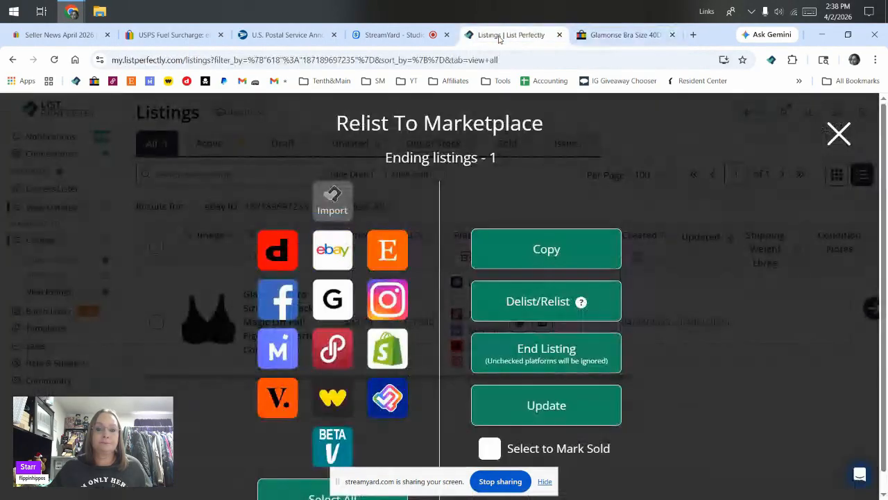
pyautogui.click(331, 349)
pyautogui.click(496, 306)
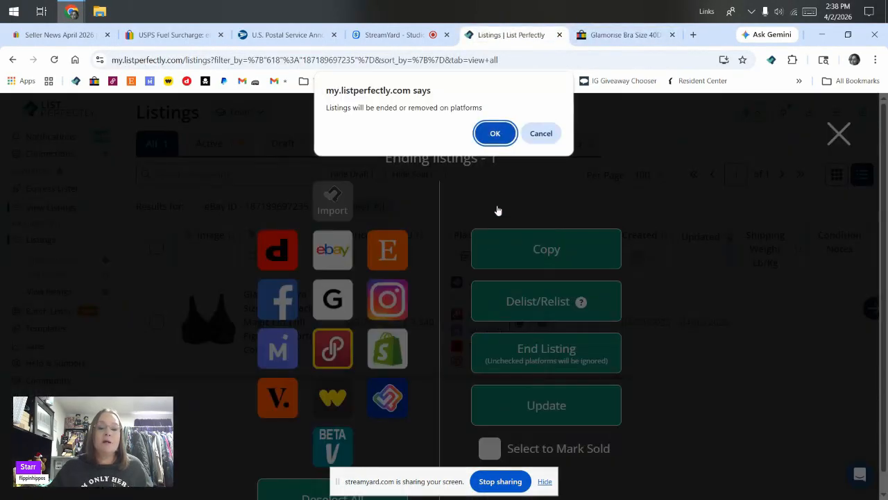
pyautogui.click(491, 132)
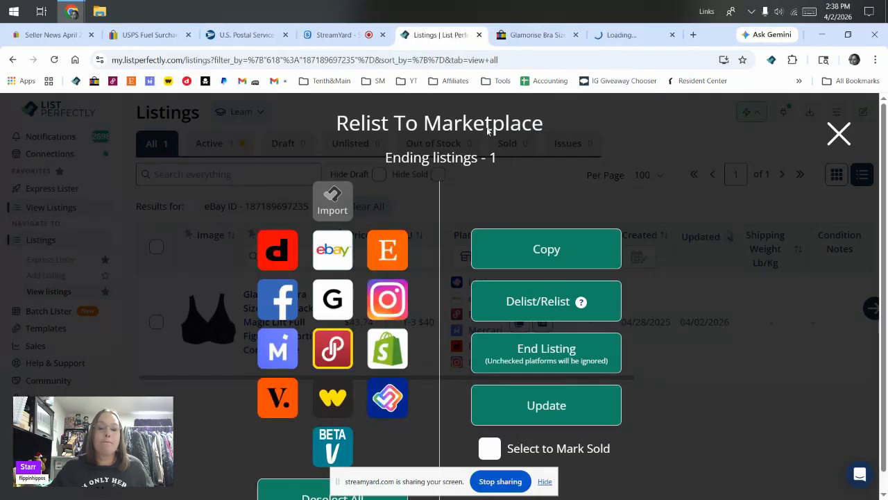
pyautogui.click(617, 41)
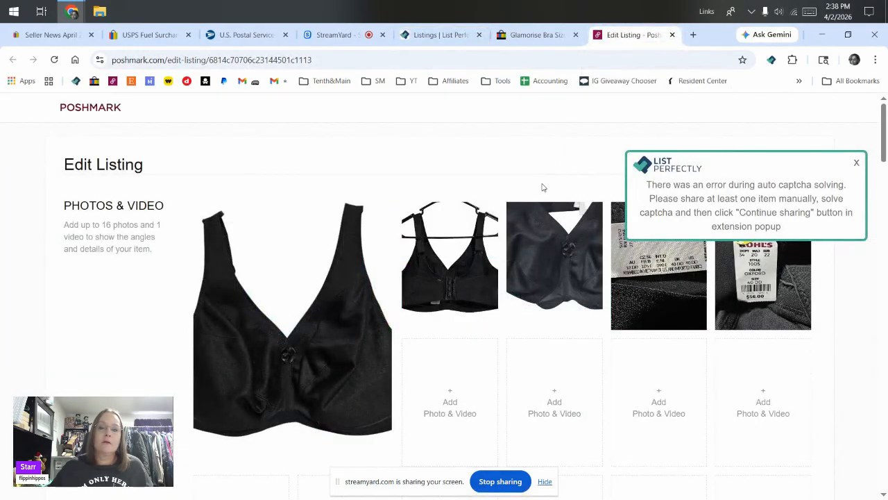
# - Accept the copied prices in Poshmark's Add Price dialog and check the listing's photos, category, size and style tags
pyautogui.click(856, 163)
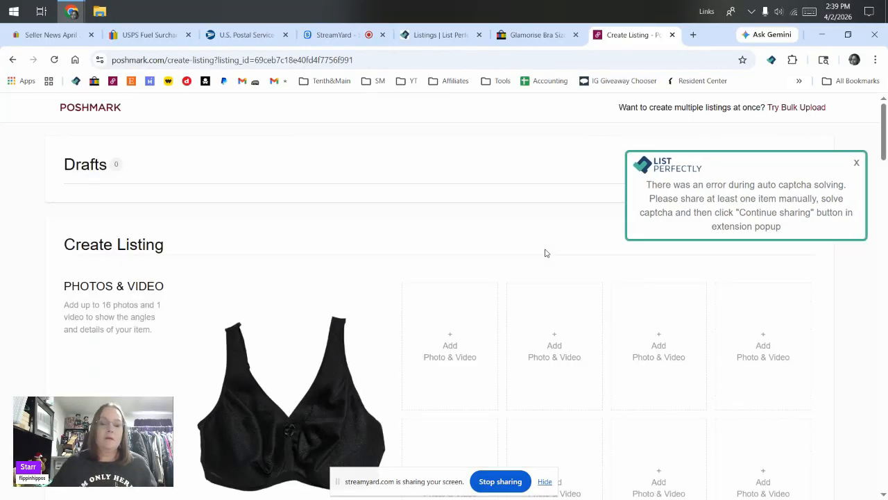
pyautogui.scroll(-1, 546, 253)
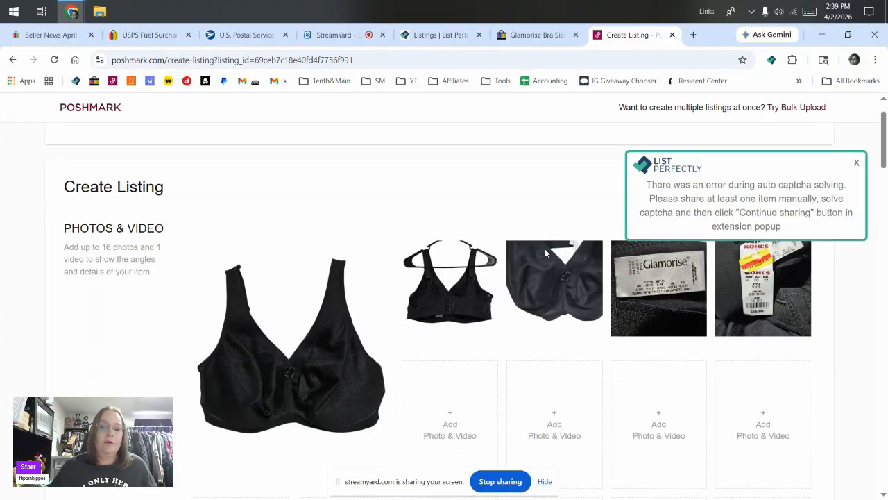
pyautogui.click(546, 484)
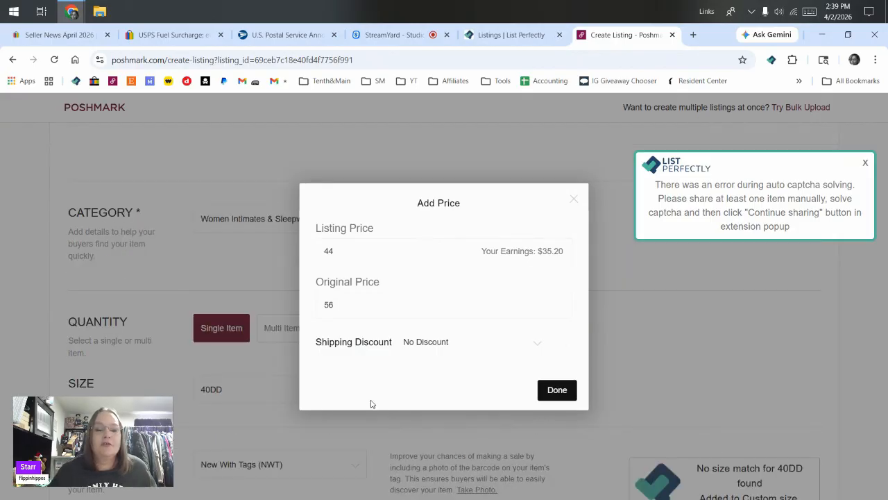
pyautogui.click(547, 387)
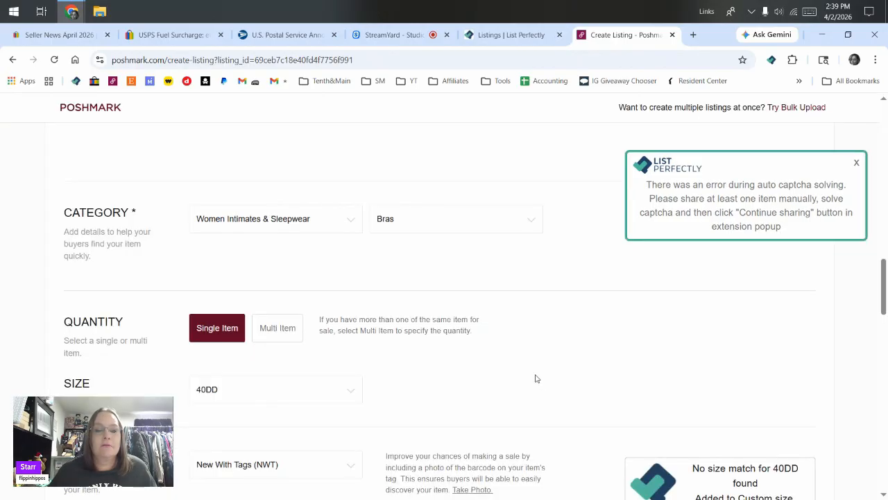
pyautogui.scroll(-1, 367, 268)
pyautogui.scroll(2, 367, 251)
pyautogui.scroll(-10, 365, 250)
pyautogui.scroll(6, 363, 249)
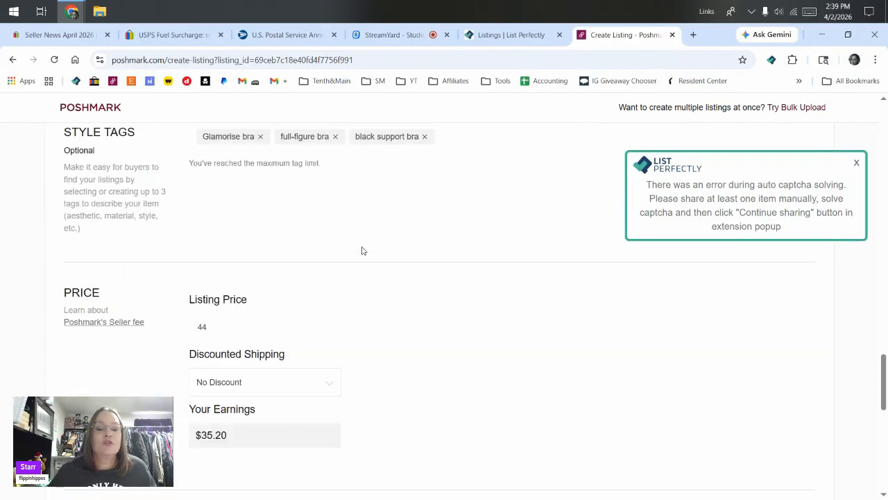
pyautogui.scroll(5, 363, 250)
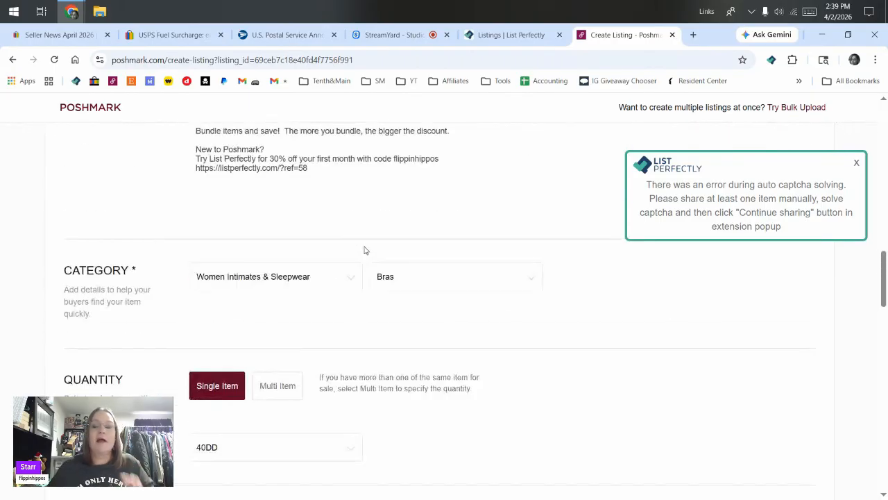
pyautogui.scroll(2, 349, 224)
# - Set the Poshmark listing price to $40
pyautogui.moveTo(886, 264); pyautogui.dragTo(886, 464)
pyautogui.scroll(1, 783, 317)
pyautogui.scroll(2, 766, 311)
pyautogui.scroll(3, 326, 311)
pyautogui.scroll(2, 245, 206)
pyautogui.click(260, 274)
pyautogui.press('BackSpace')
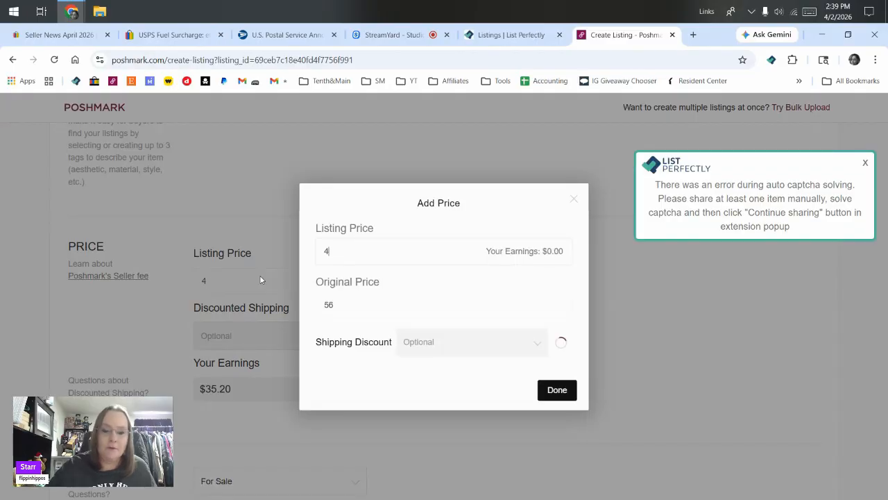
pyautogui.write('0')
pyautogui.click(548, 392)
# - Continue from the Poshmark form to the sharing page and submit the bra for listing without any sharing or promotion options
pyautogui.scroll(-6, 547, 392)
pyautogui.click(782, 425)
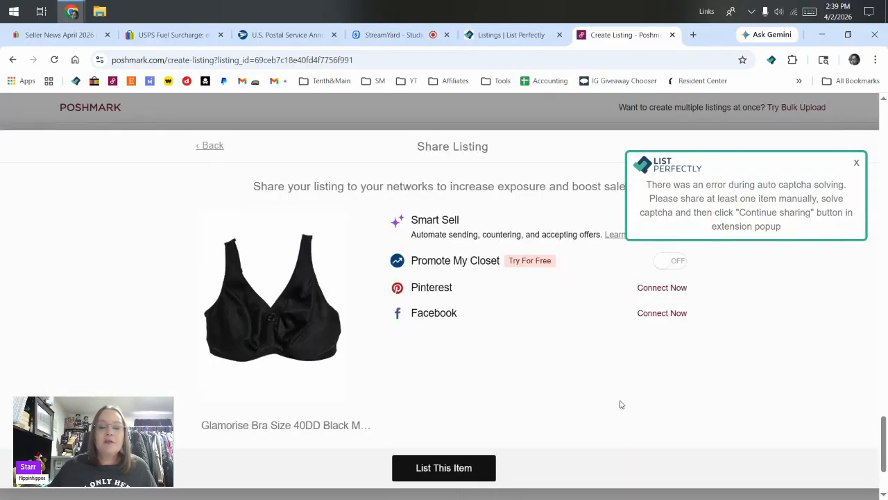
pyautogui.click(462, 466)
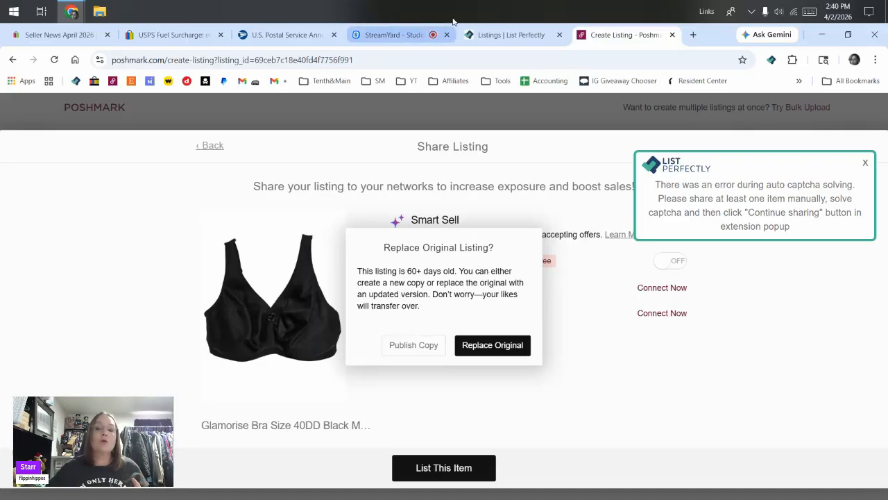
pyautogui.click(509, 35)
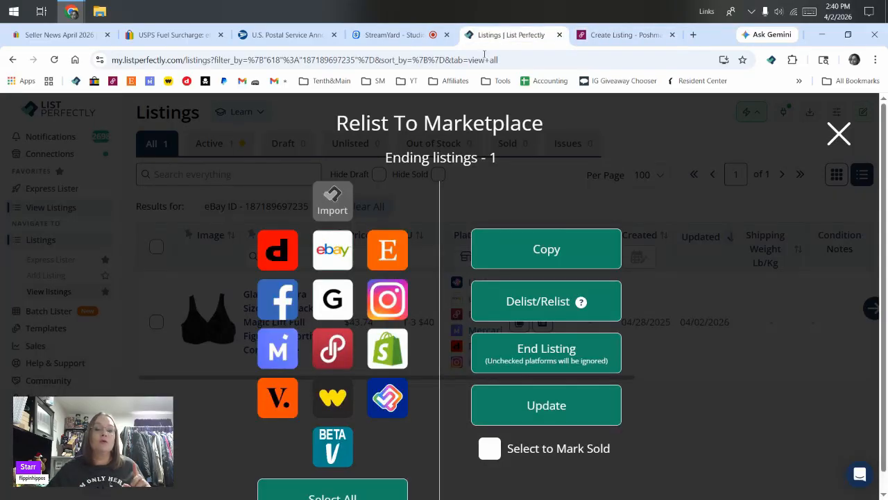
pyautogui.click(336, 352)
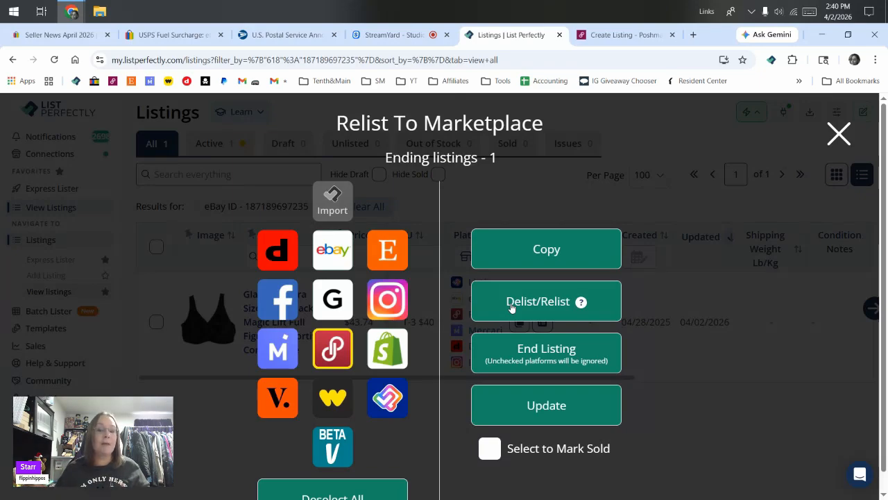
pyautogui.click(602, 39)
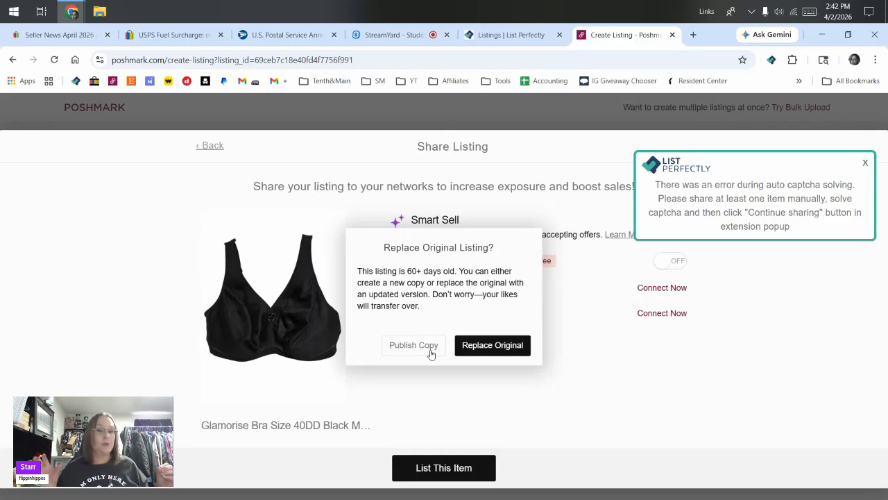
# - Replace the original Poshmark listing with the updated version and close the Poshmark page
pyautogui.click(475, 353)
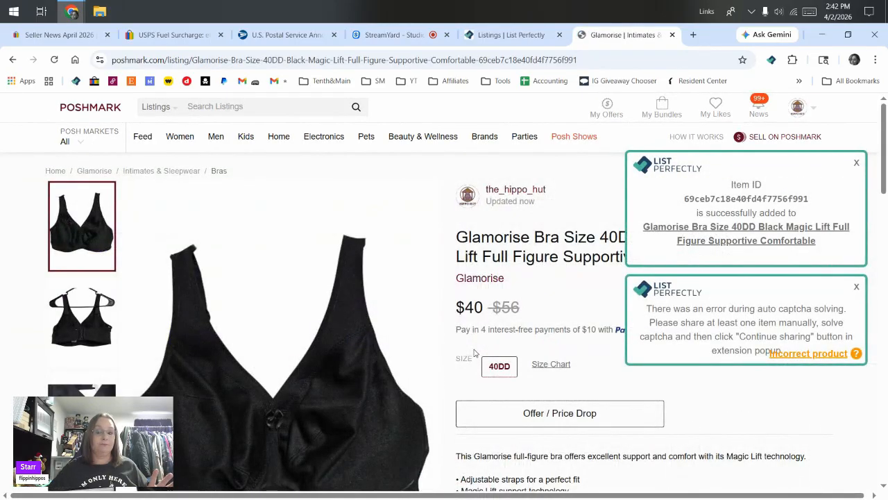
pyautogui.click(671, 34)
# - Delist and relist the bra on Mercari only, accepting that the existing listing ends, and open the Mercari form
pyautogui.click(284, 350)
pyautogui.click(333, 359)
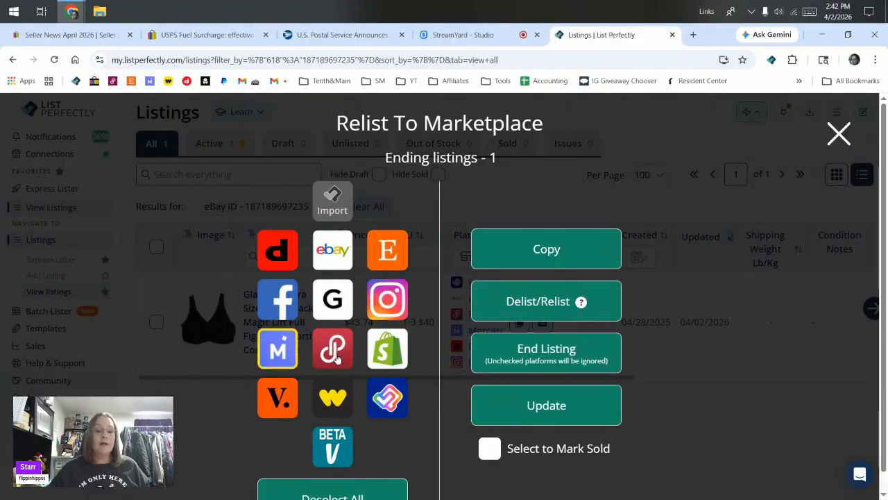
pyautogui.click(491, 307)
pyautogui.click(495, 133)
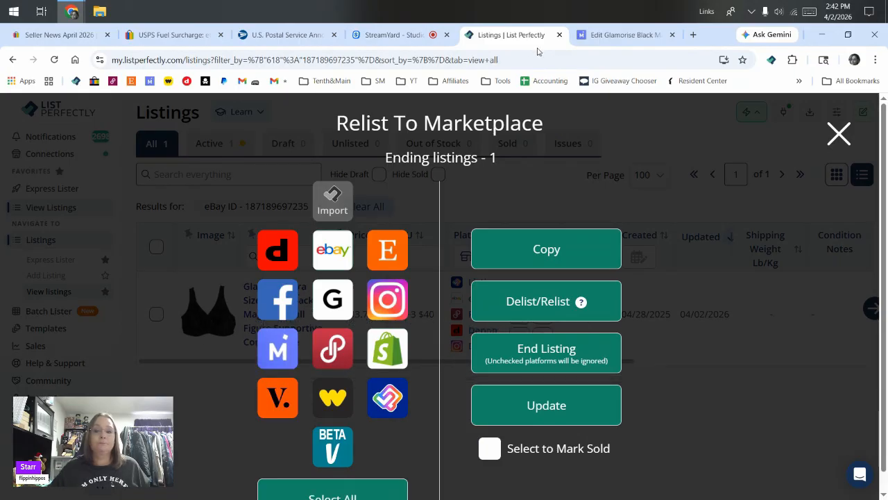
pyautogui.click(602, 35)
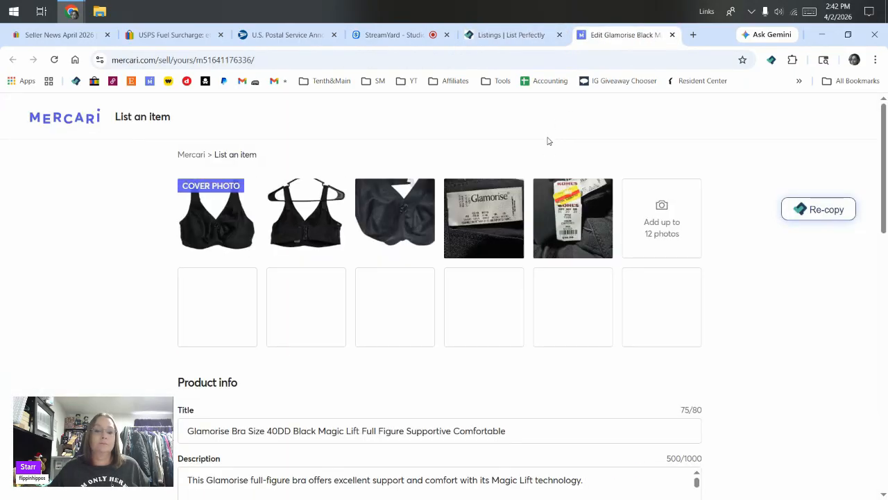
# - Set the item price to $40 in the Mercari form and list the bra, resubmitting if the first attempt is rejected
pyautogui.scroll(-7, 173, 294)
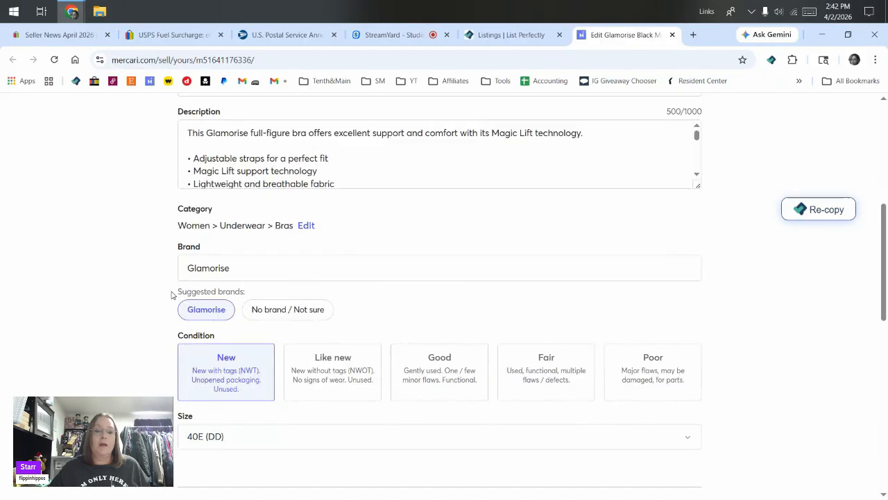
pyautogui.scroll(-5, 173, 294)
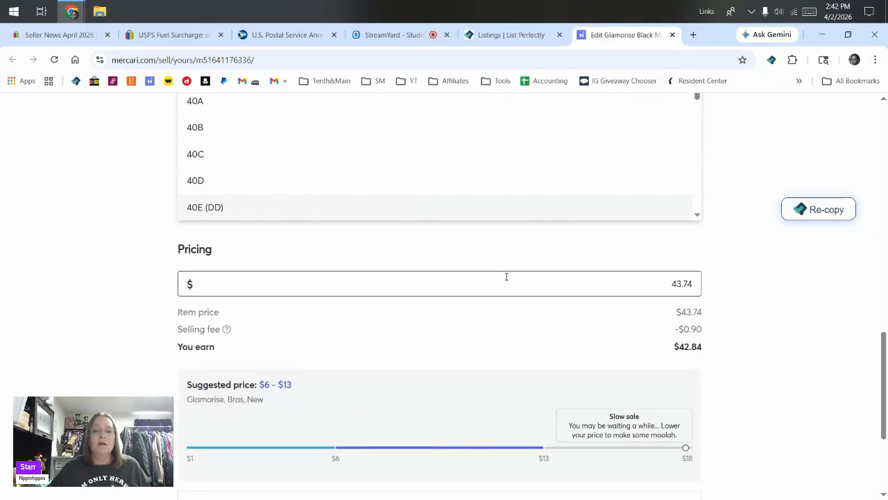
pyautogui.moveTo(617, 272); pyautogui.dragTo(708, 278)
pyautogui.write('40')
pyautogui.scroll(-3, 715, 285)
pyautogui.click(663, 441)
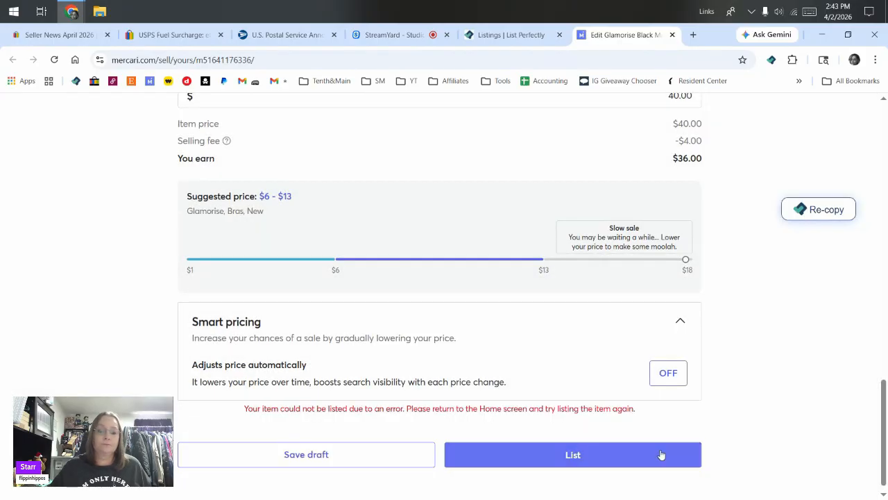
pyautogui.click(659, 449)
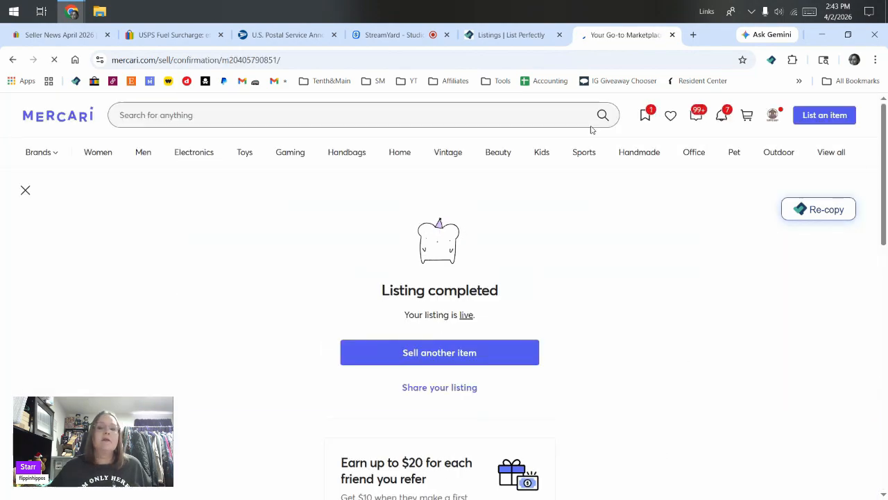
# - Close the Mercari page and the relist dialog, and show all List Perfectly listings without the eBay ID filter
pyautogui.click(673, 35)
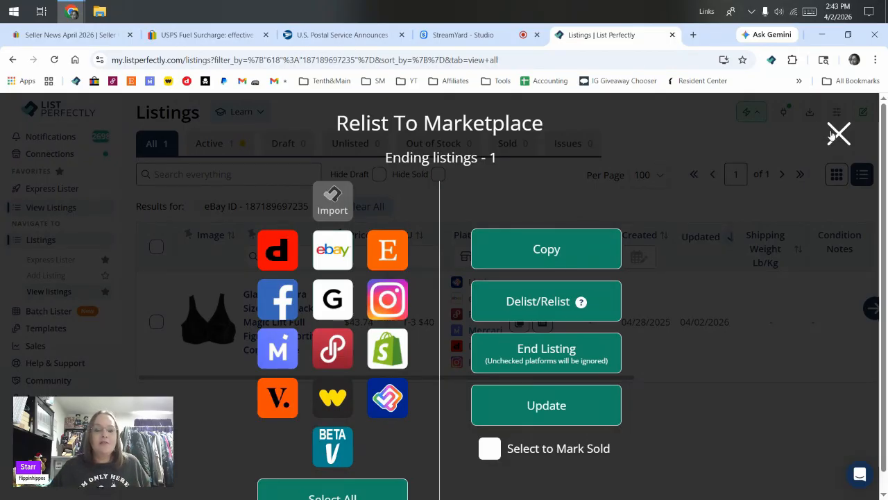
pyautogui.click(836, 134)
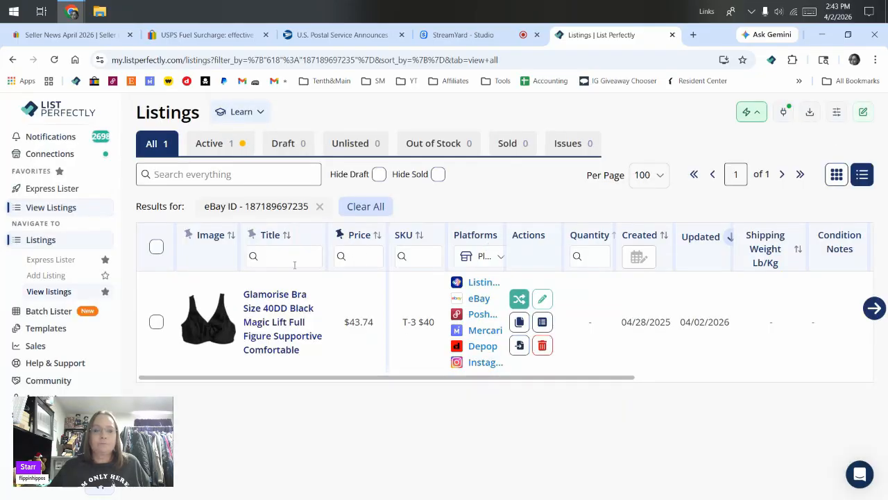
pyautogui.click(76, 81)
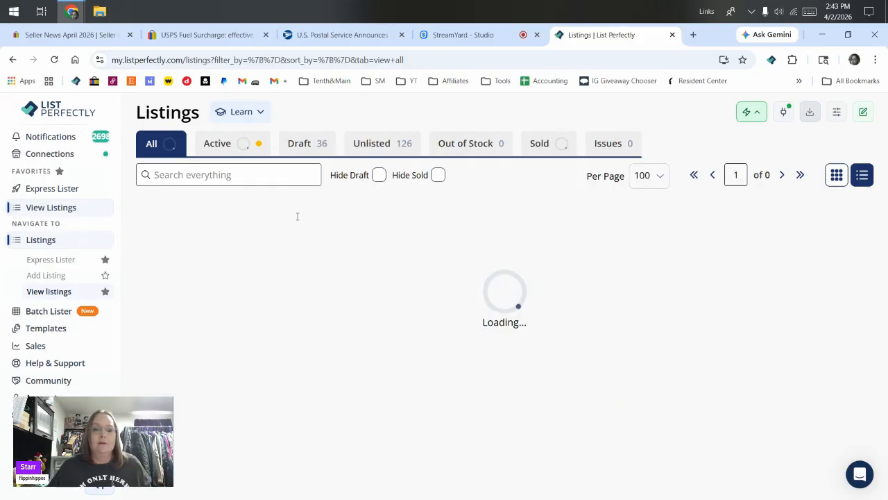
pyautogui.scroll(-2, 375, 325)
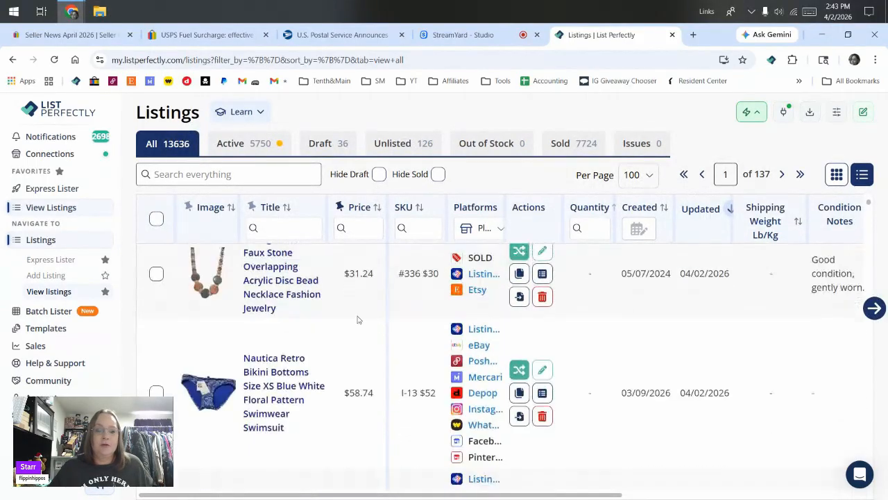
# - Filter the listings by platform to show only those listed on Etsy
pyautogui.scroll(-2, 374, 325)
pyautogui.scroll(-3, 487, 262)
pyautogui.scroll(-5, 488, 264)
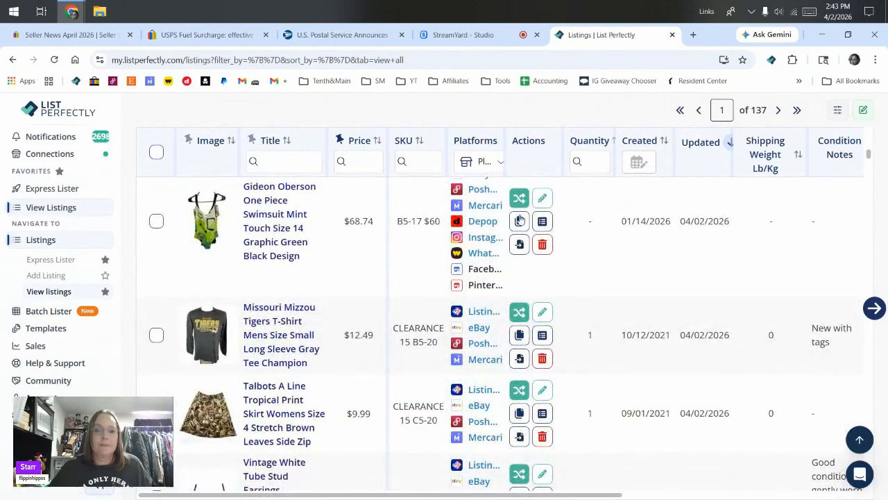
pyautogui.click(479, 164)
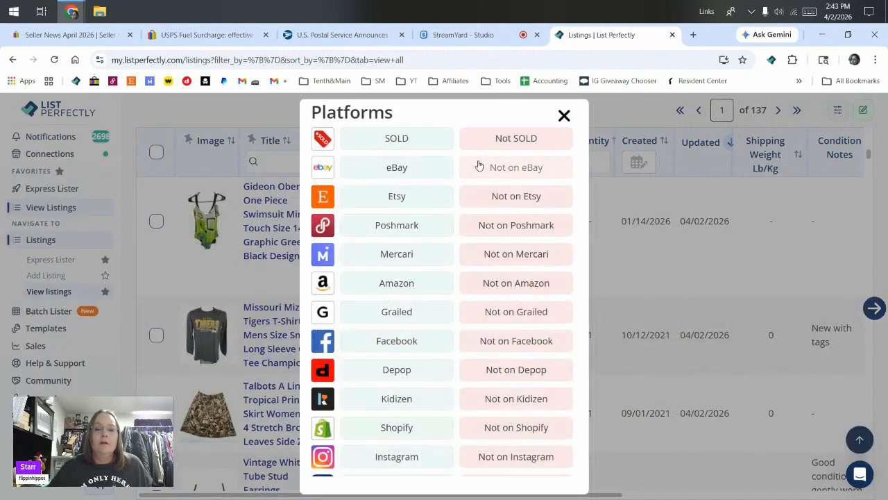
pyautogui.click(488, 198)
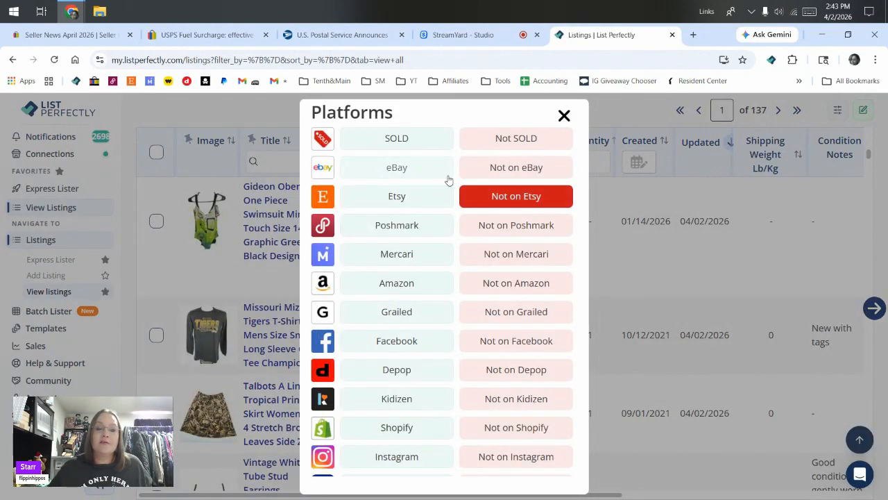
pyautogui.click(424, 200)
pyautogui.scroll(-3, 416, 404)
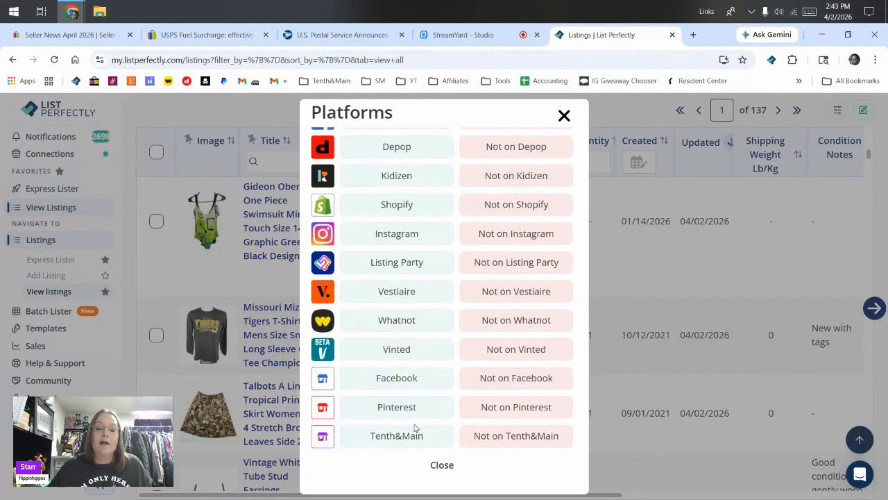
pyautogui.click(436, 464)
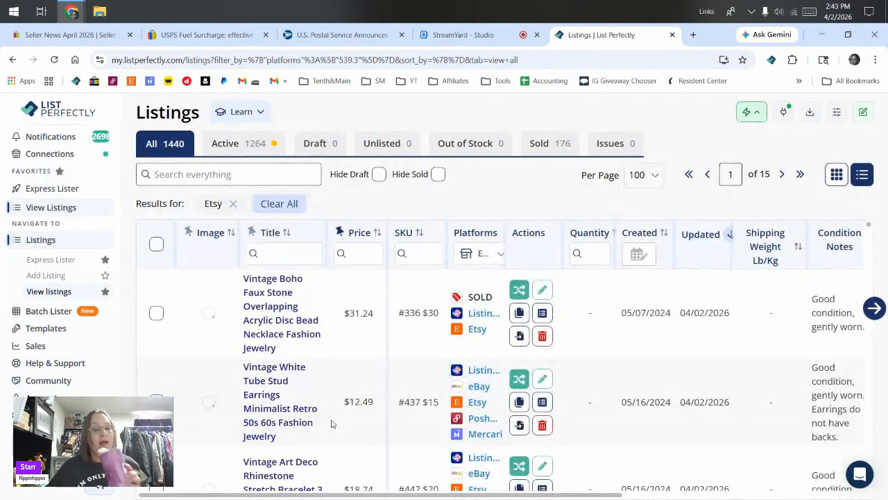
# - Start an Etsy-only update for the Vintage White Tube Stud Earrings listing
pyautogui.scroll(-3, 332, 423)
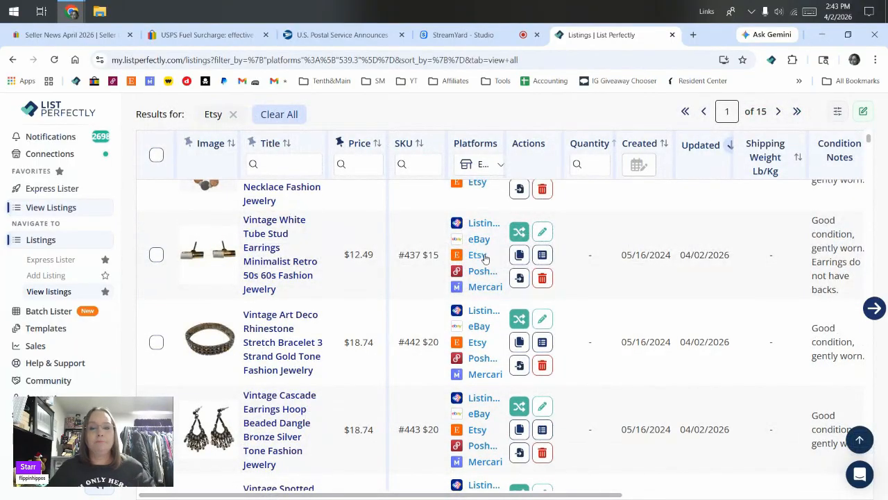
pyautogui.click(518, 238)
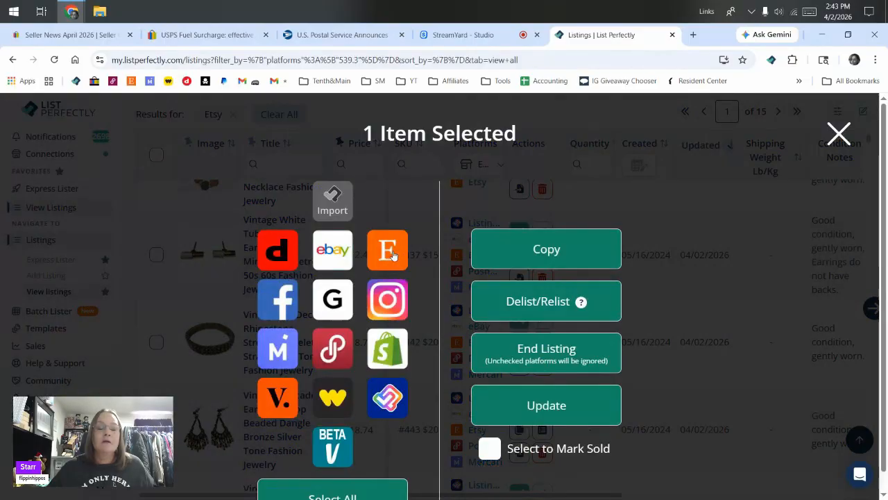
pyautogui.click(392, 254)
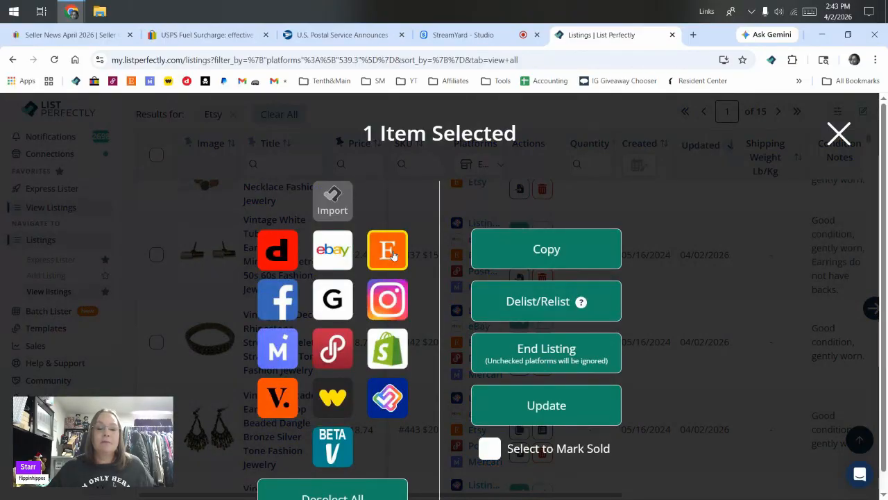
pyautogui.click(514, 407)
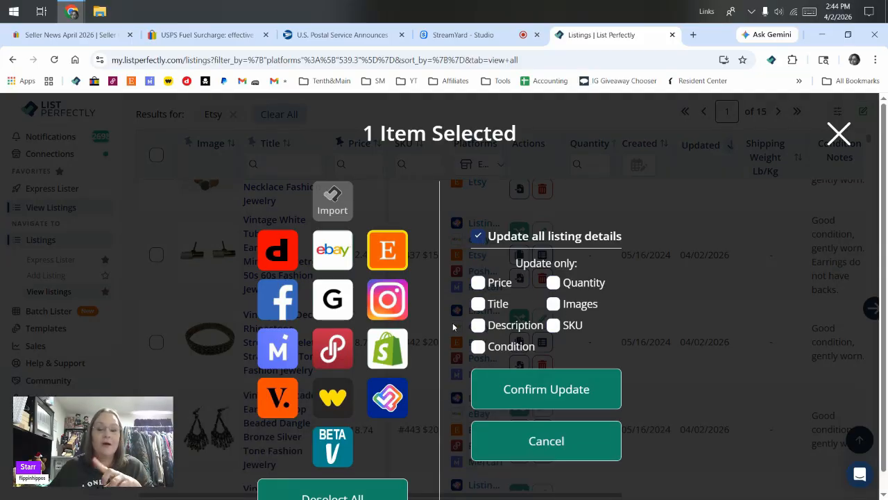
# - Try limiting the update to individual details such as title, price, description, condition, SKU, images and quantity
pyautogui.click(478, 306)
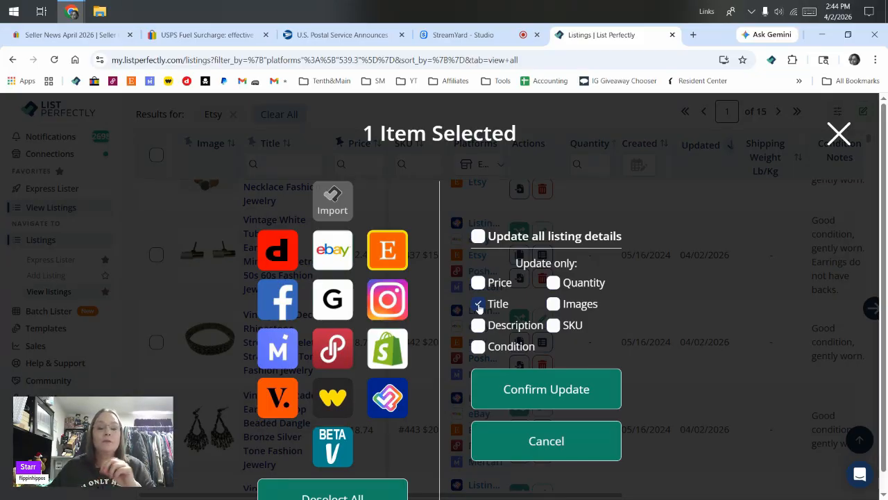
pyautogui.click(478, 284)
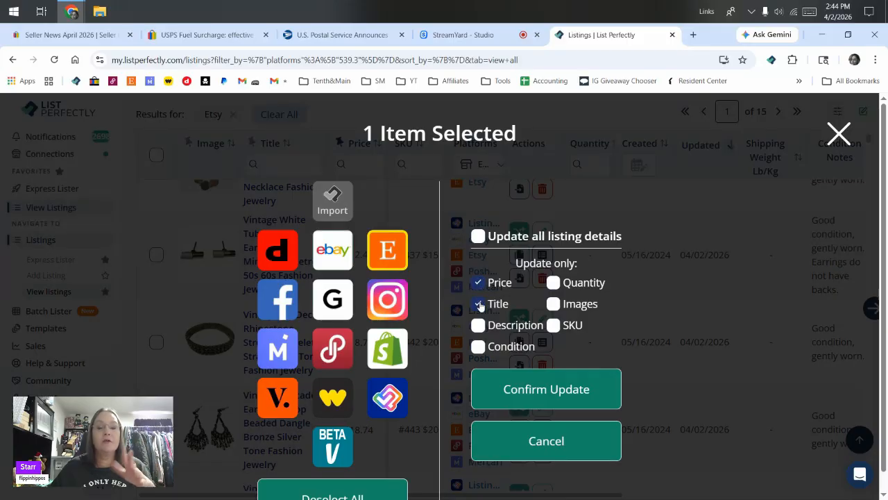
pyautogui.click(479, 304)
pyautogui.click(478, 325)
pyautogui.click(478, 347)
pyautogui.click(553, 325)
pyautogui.click(553, 304)
pyautogui.click(552, 282)
pyautogui.click(478, 304)
# - Choose to update all listing details and confirm the update so the Etsy edit form opens
pyautogui.click(478, 236)
pyautogui.click(575, 400)
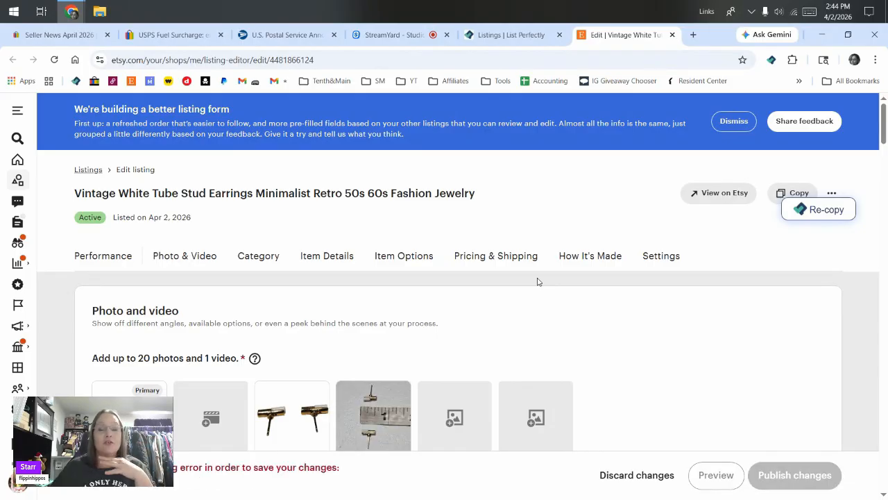
# - Set the stud earrings' price to $20 in the Etsy listing form
pyautogui.scroll(-10, 413, 341)
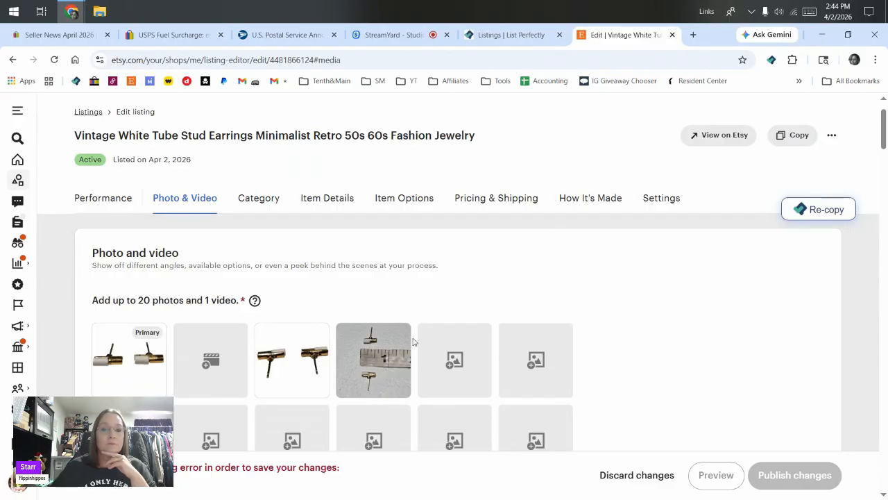
pyautogui.scroll(-1, 378, 337)
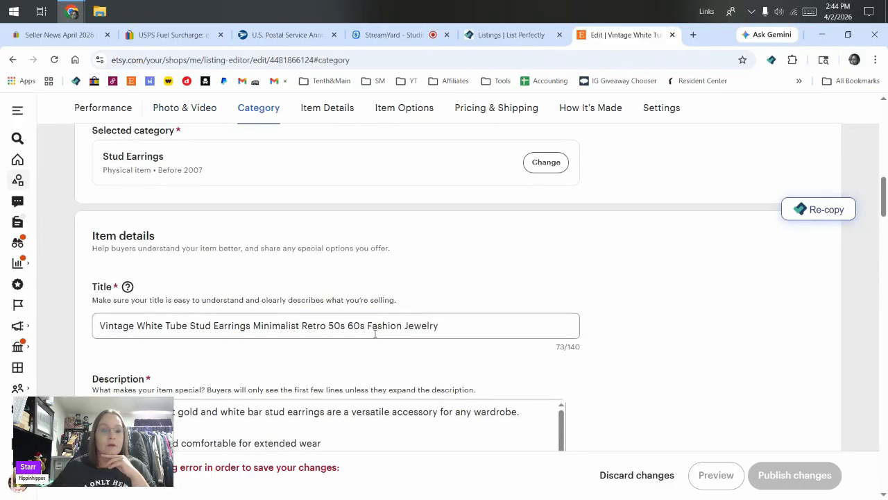
pyautogui.scroll(-12, 374, 334)
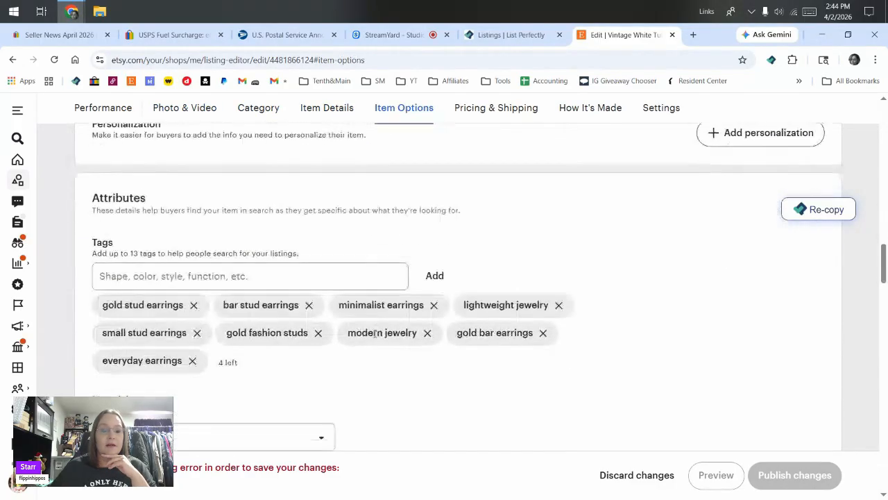
pyautogui.scroll(-10, 375, 334)
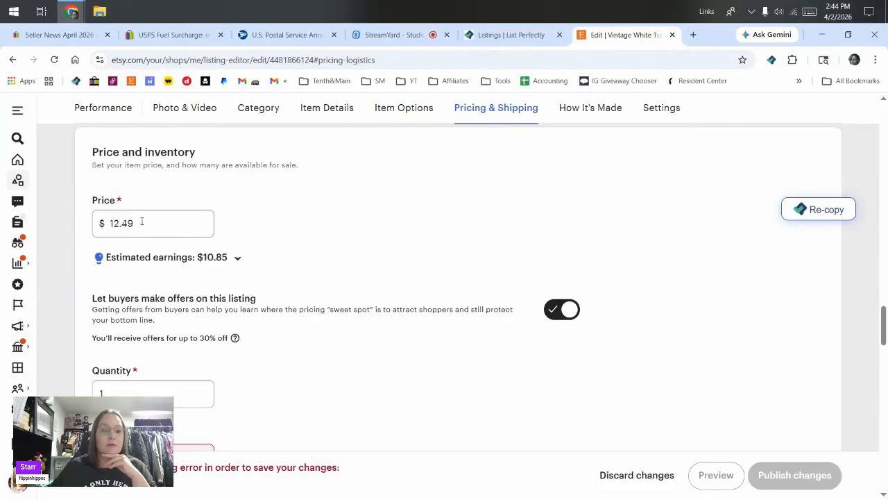
pyautogui.write('20')
# - Replace the earrings' invalid SKU with 437 and publish the changes to the Etsy listing
pyautogui.scroll(-5, 42, 213)
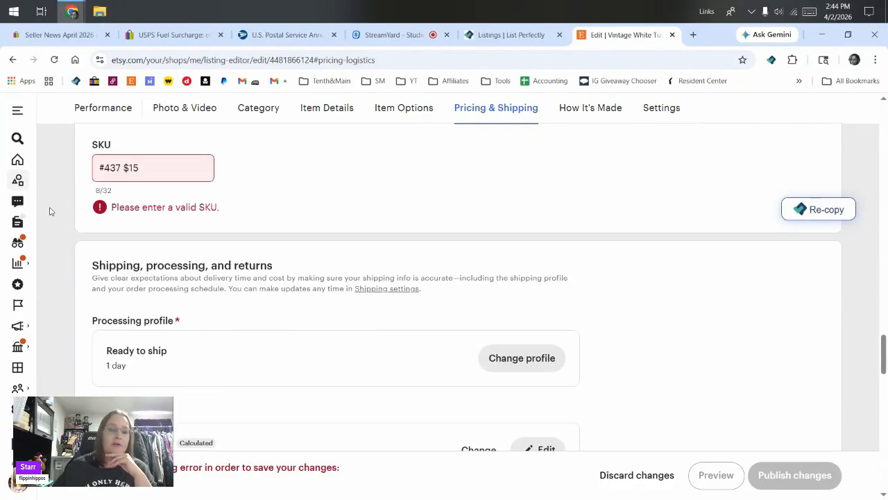
pyautogui.moveTo(139, 169); pyautogui.dragTo(48, 152)
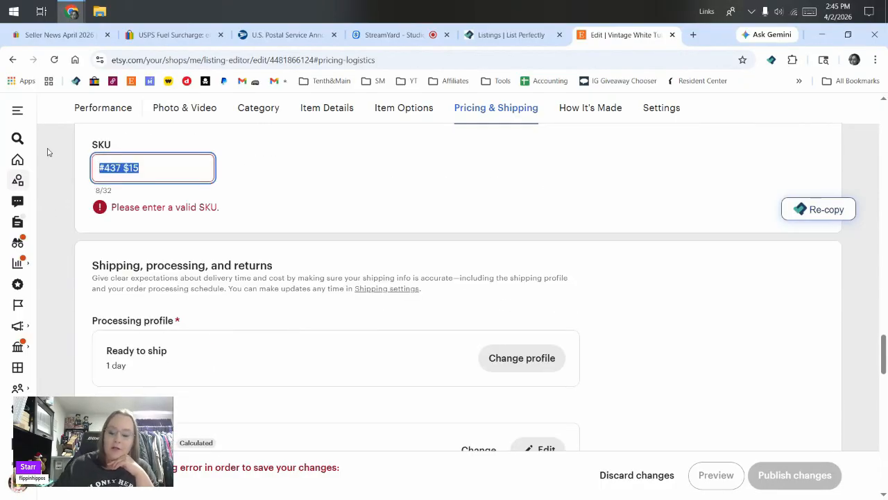
pyautogui.write('437')
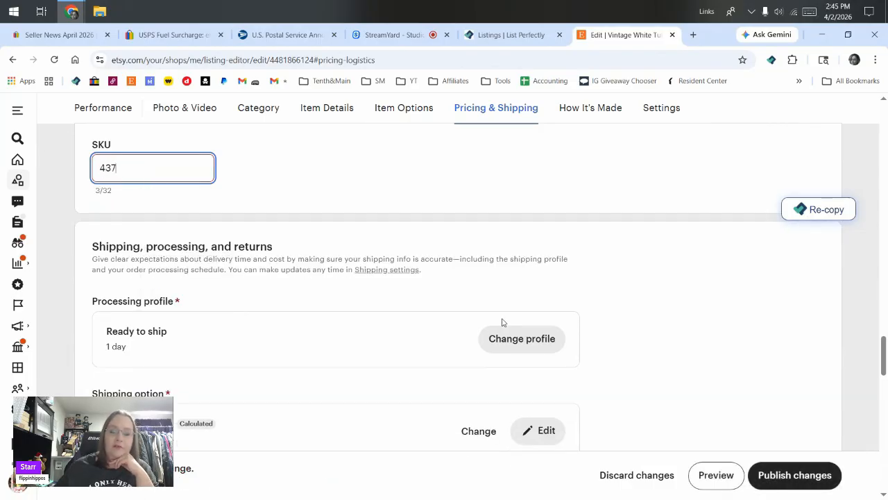
pyautogui.scroll(-2, 502, 322)
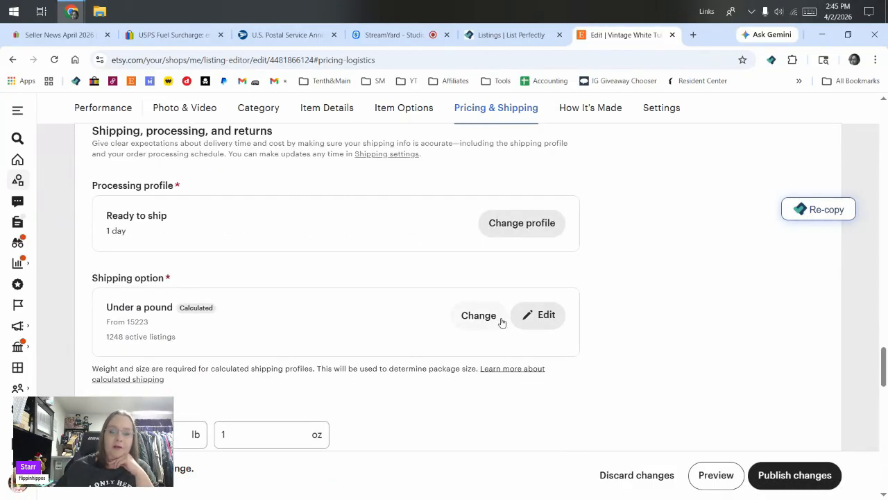
pyautogui.click(793, 474)
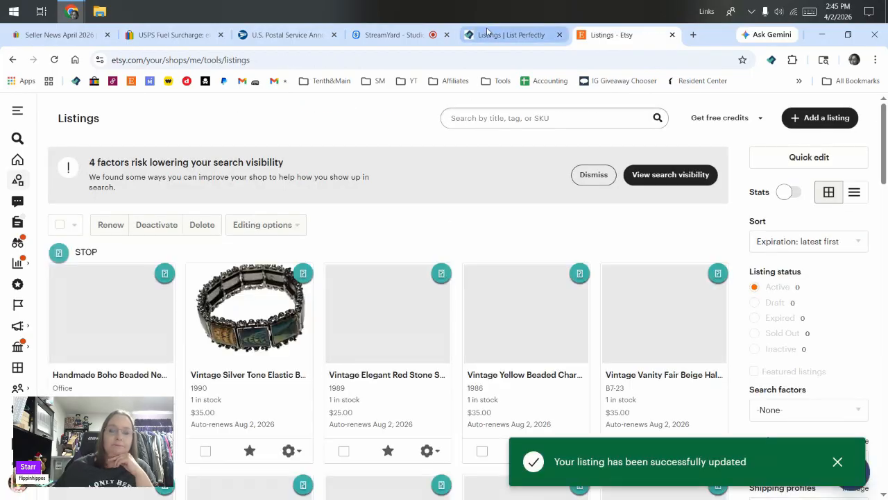
# - Switch back to List Perfectly and close the marketplace update dialog
pyautogui.click(489, 34)
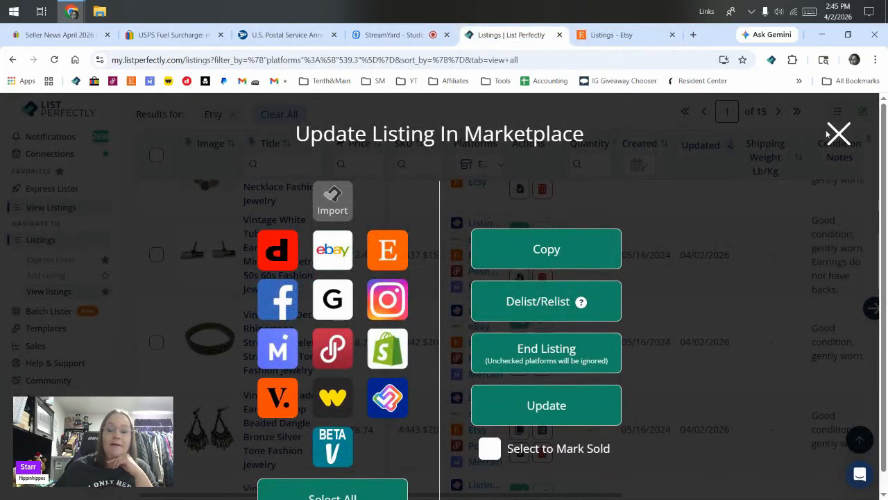
pyautogui.click(836, 133)
pyautogui.click(378, 35)
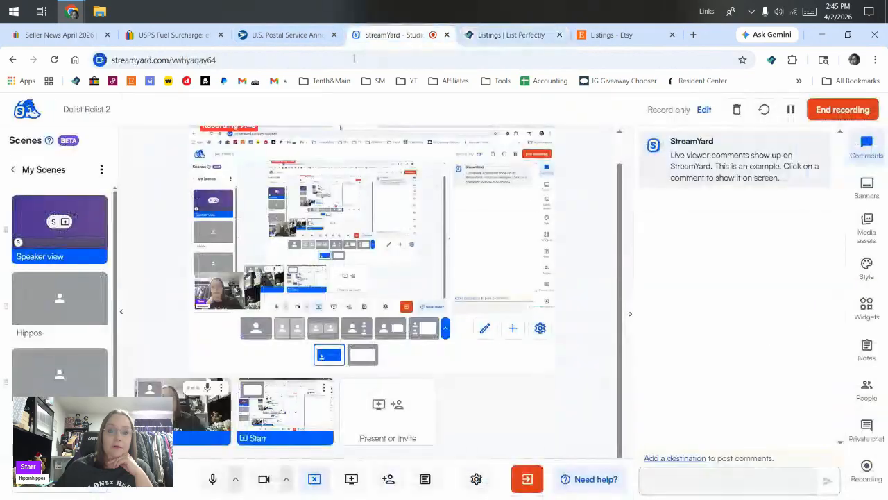
pyautogui.click(240, 436)
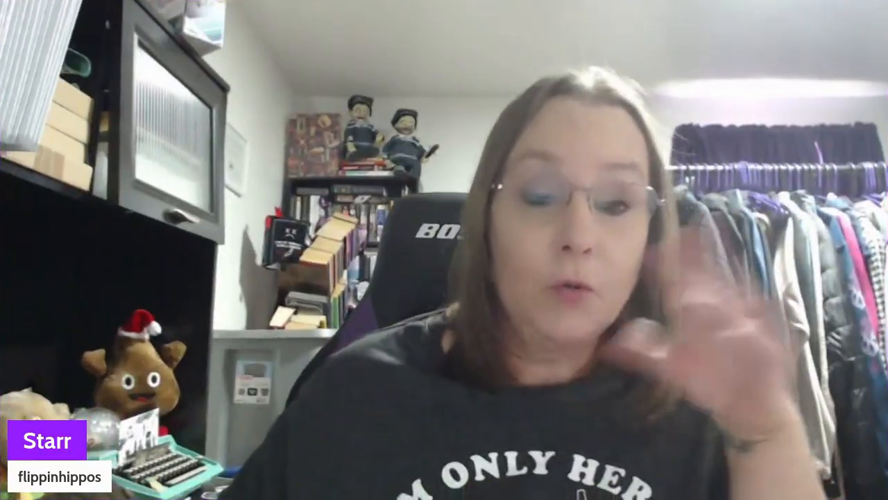